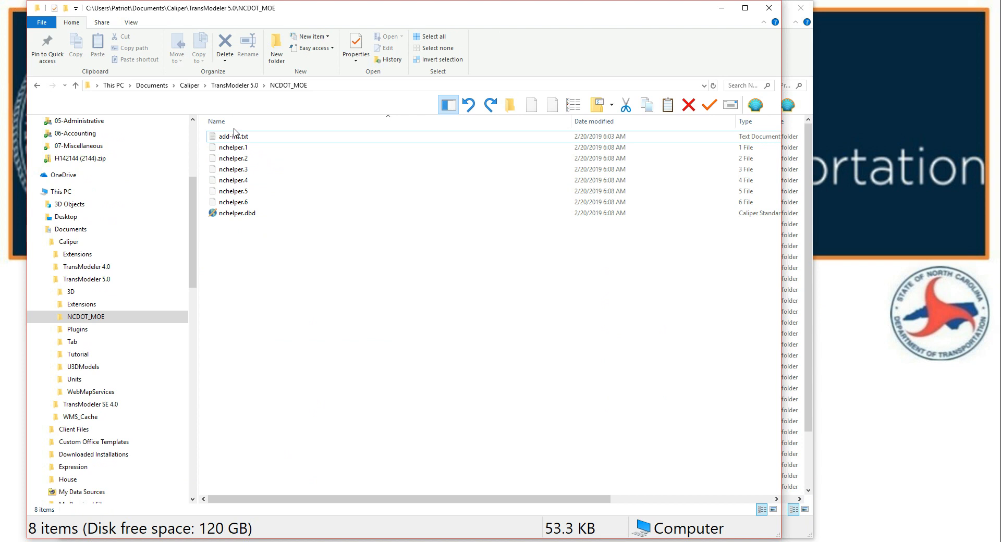
Open NCTransModelerHelperMacros.rsc from the NCDOT_MOE folder and read its header comments through to the OutputSettings macro
left_click(258, 137)
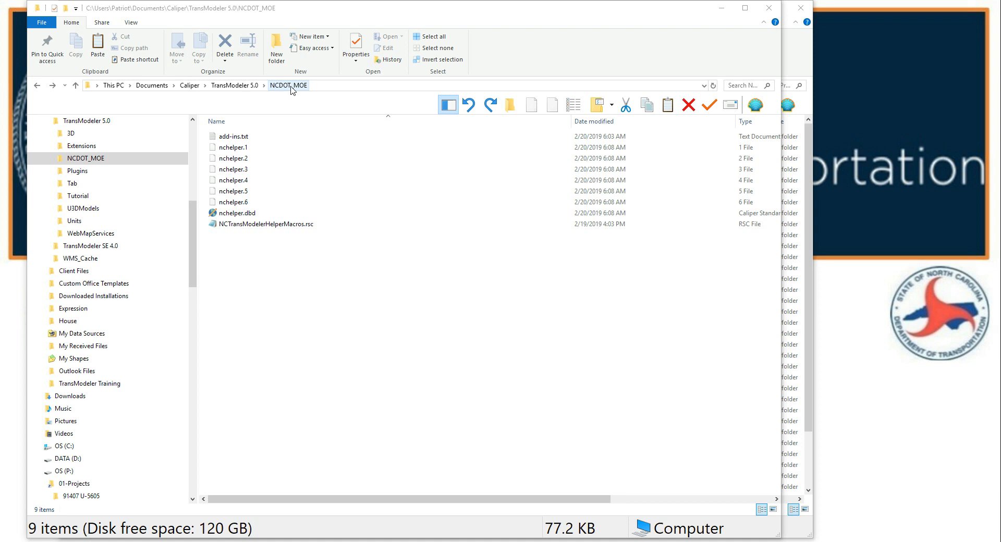
double_click(284, 228)
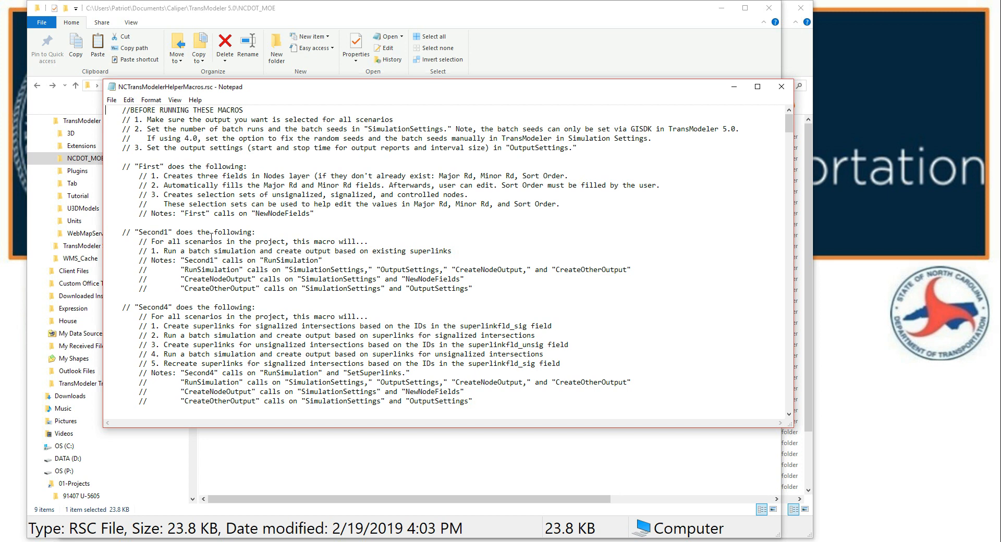
scroll(211, 237, "down", 4)
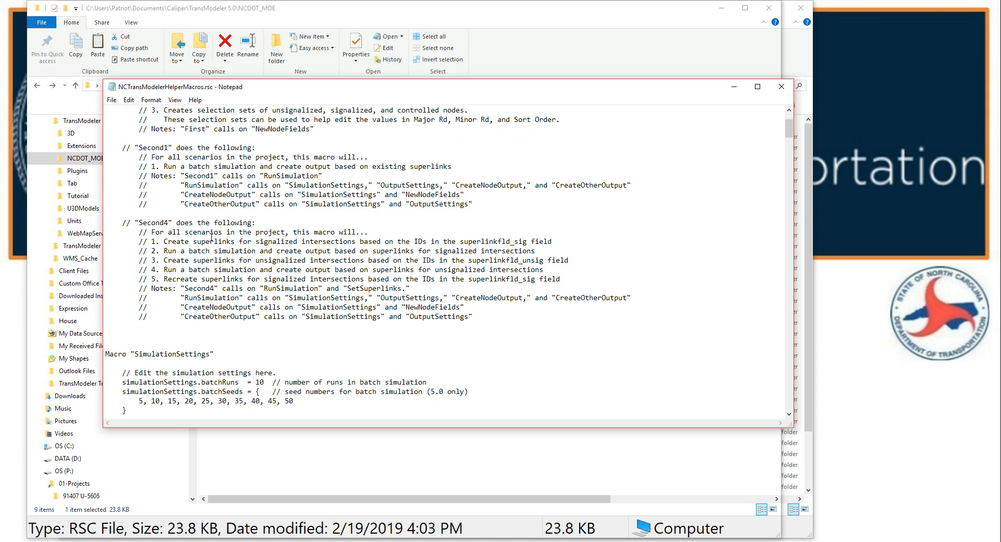
scroll(211, 238, "down", 2)
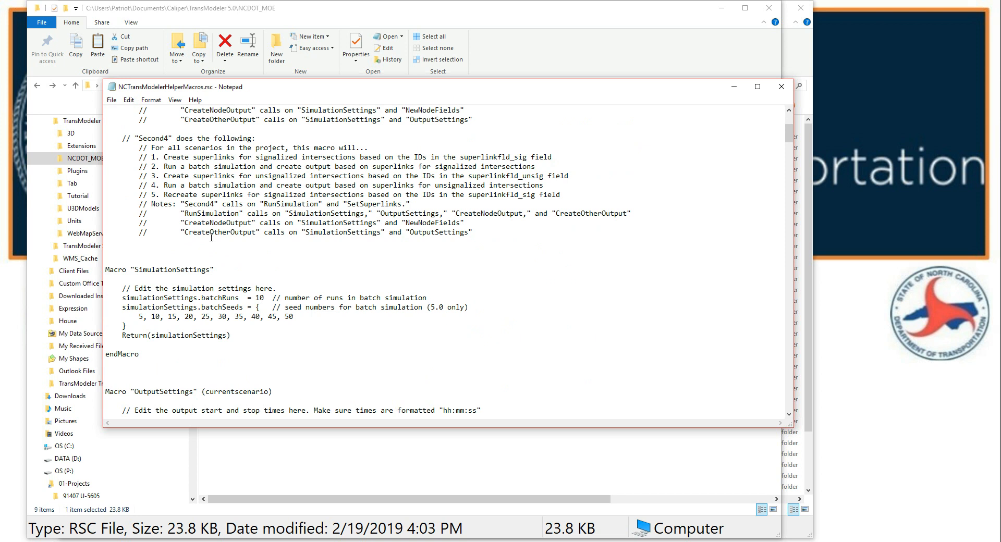
scroll(211, 237, "down", 1)
scroll(211, 238, "down", 3)
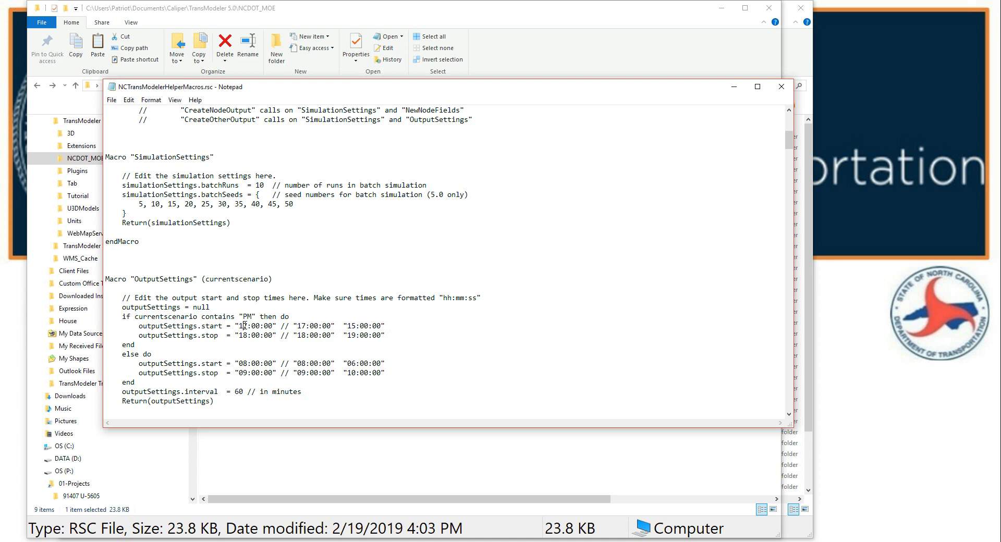
In the OutputSettings macro, set the PM start and stop to 15:00:00 and 19:00:00, and the other period to 06:00:00 and 10:00:00
left_click_drag(244, 326, 248, 326)
type("5")
left_click_drag(243, 335, 248, 335)
type("9")
left_click_drag(244, 364, 247, 363)
type("6")
left_click_drag(239, 372, 247, 373)
type("10")
Review the rest of the script, from the NewNodeFields macro through First, Second1, Second4 and RunSimulation
scroll(272, 349, "down", 3)
scroll(273, 350, "down", 5)
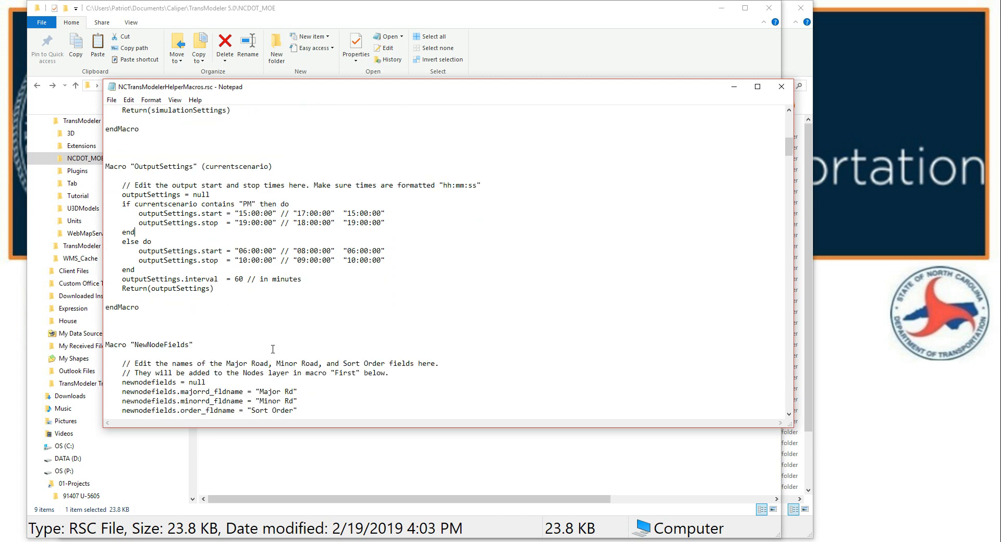
scroll(273, 349, "down", 8)
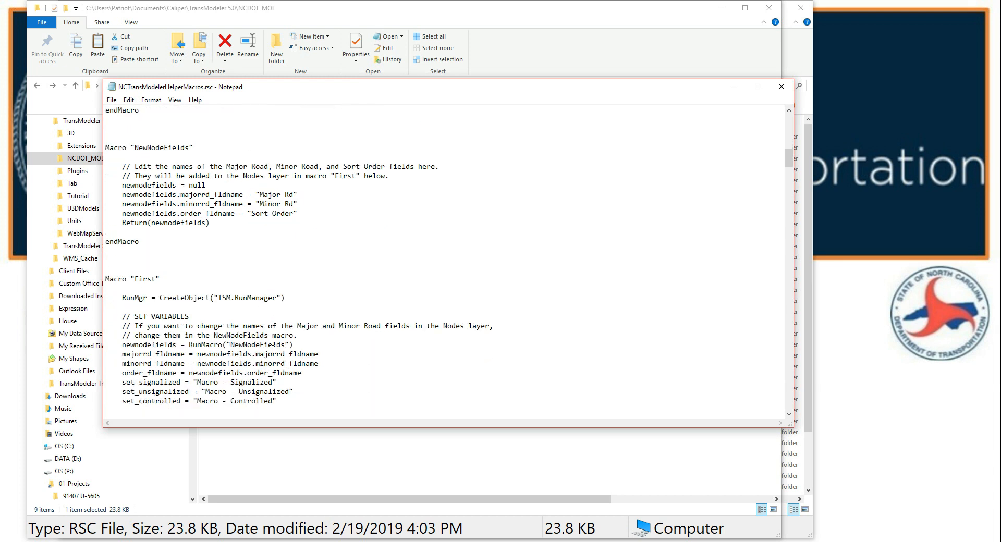
scroll(273, 349, "down", 7)
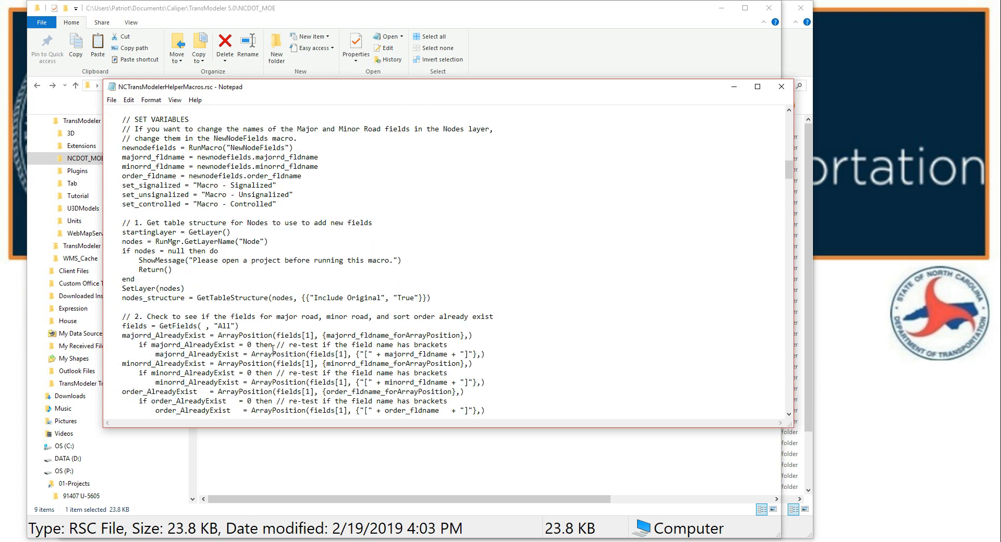
scroll(272, 350, "down", 9)
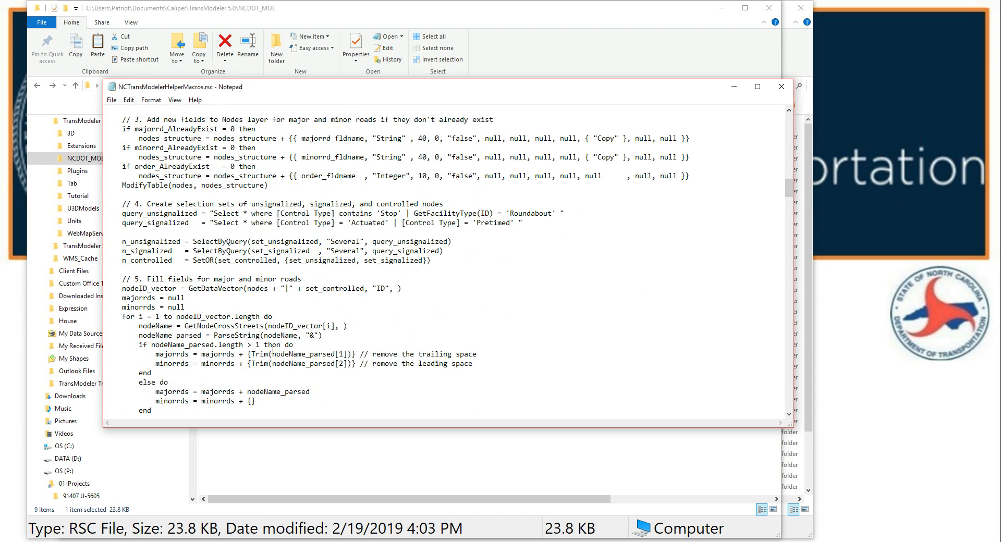
scroll(273, 349, "down", 2)
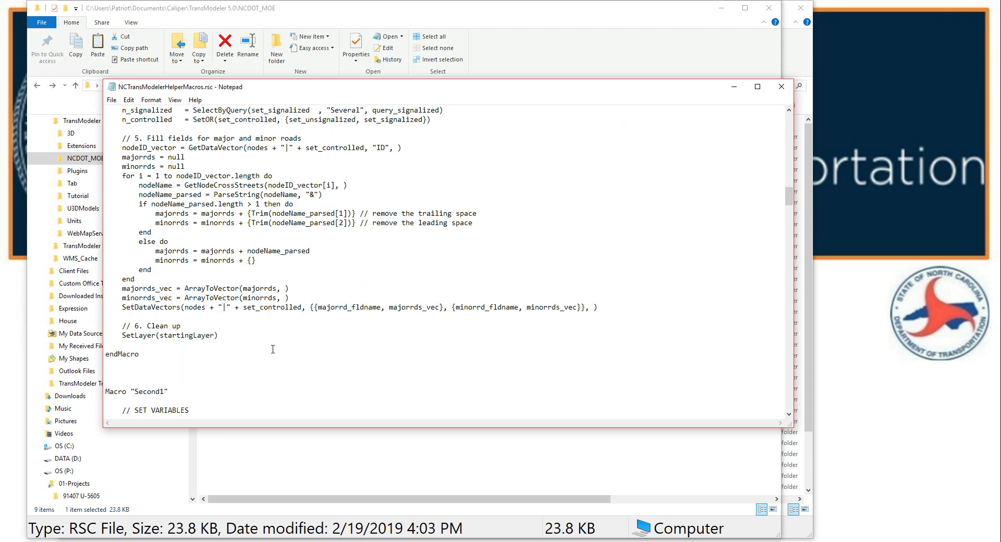
scroll(273, 349, "down", 5)
scroll(273, 349, "down", 3)
scroll(273, 349, "down", 1)
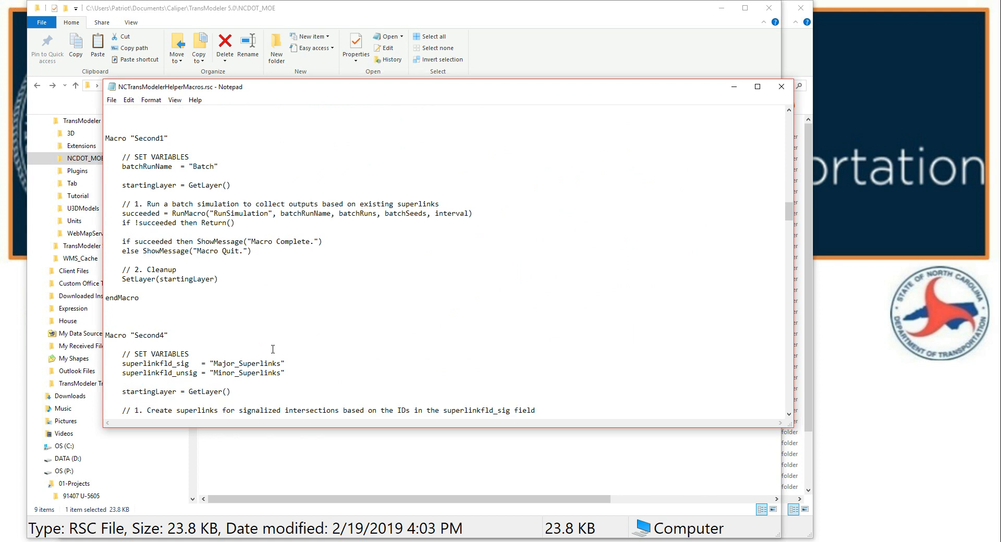
scroll(273, 349, "down", 4)
scroll(273, 350, "down", 6)
scroll(273, 349, "down", 2)
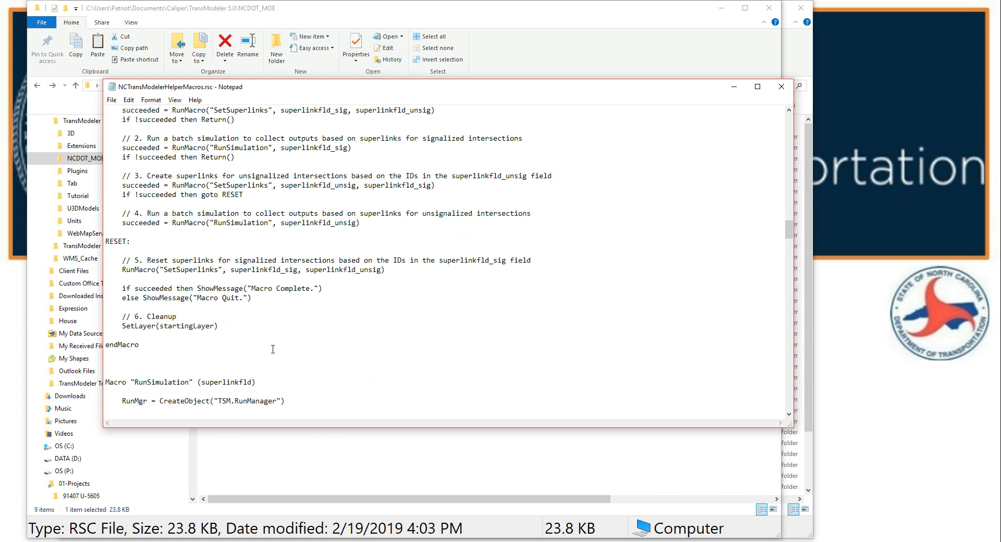
scroll(273, 349, "down", 7)
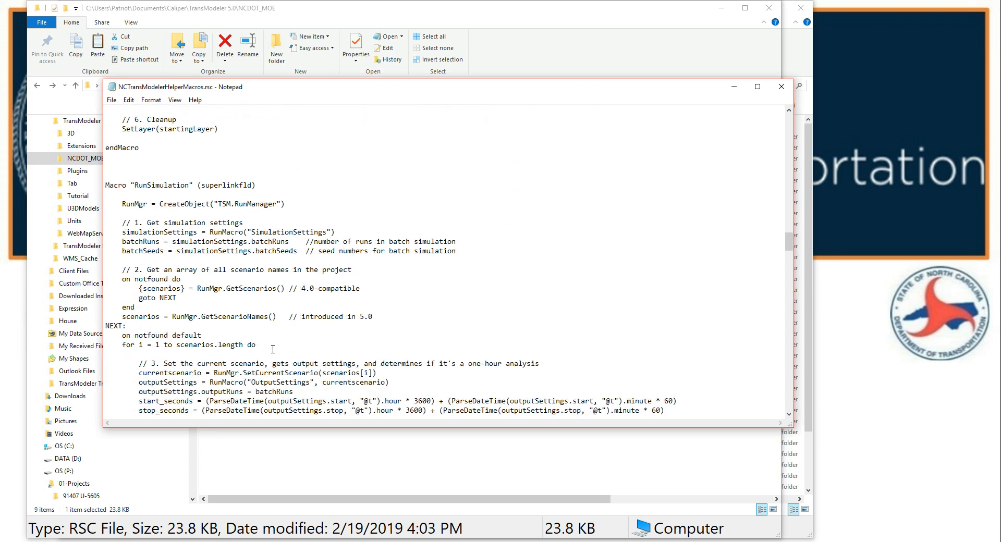
scroll(273, 349, "down", 5)
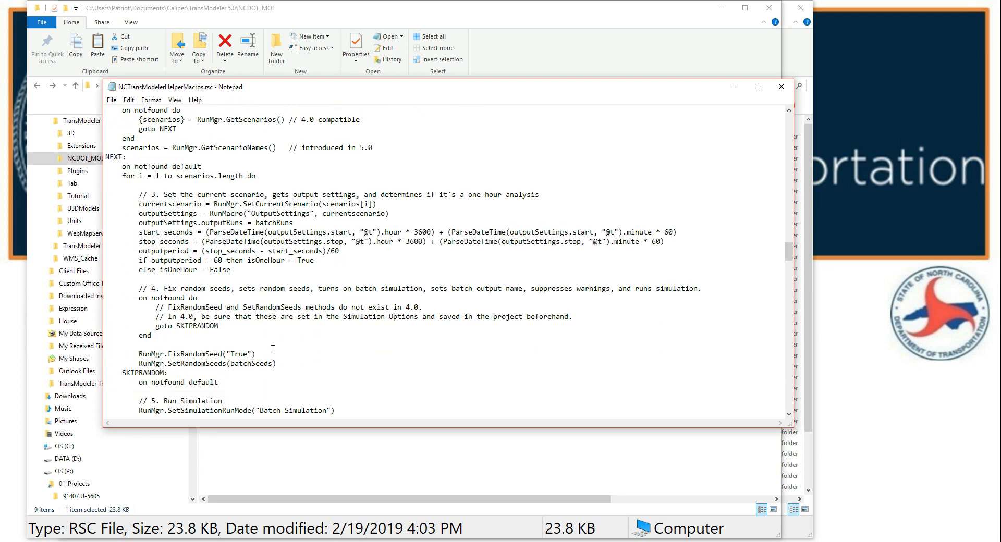
scroll(273, 350, "down", 6)
scroll(272, 349, "down", 5)
scroll(273, 349, "down", 7)
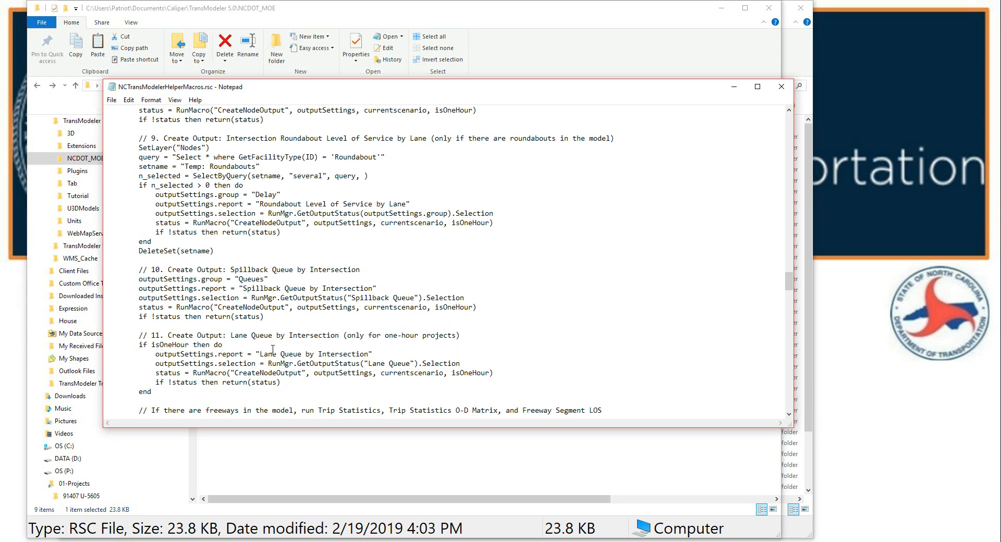
Save the edited macro script and close it
left_click(111, 99)
left_click(127, 136)
left_click(782, 89)
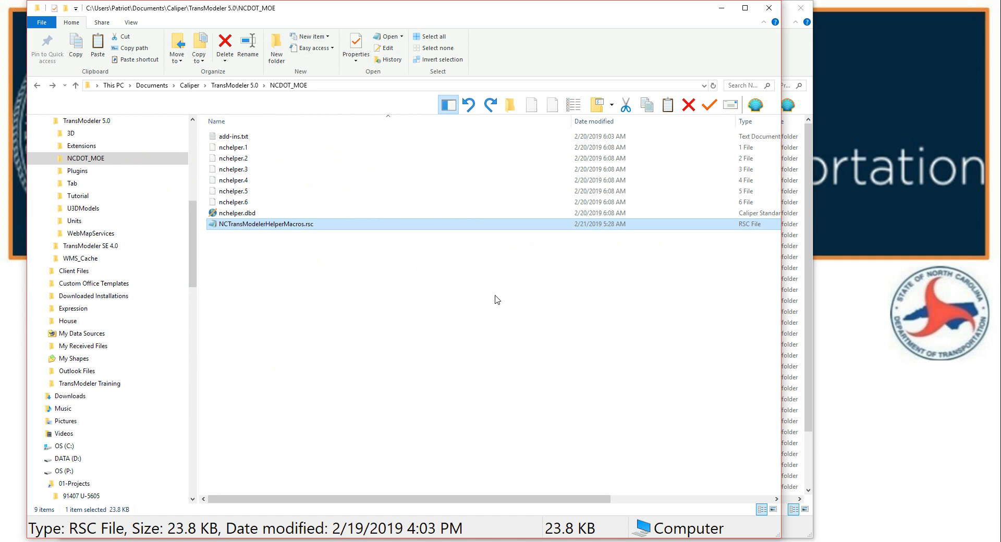
Check the macro entries in the NCDOT_MOE folder's add-ins.txt, then close it and put that folder window away
double_click(248, 138)
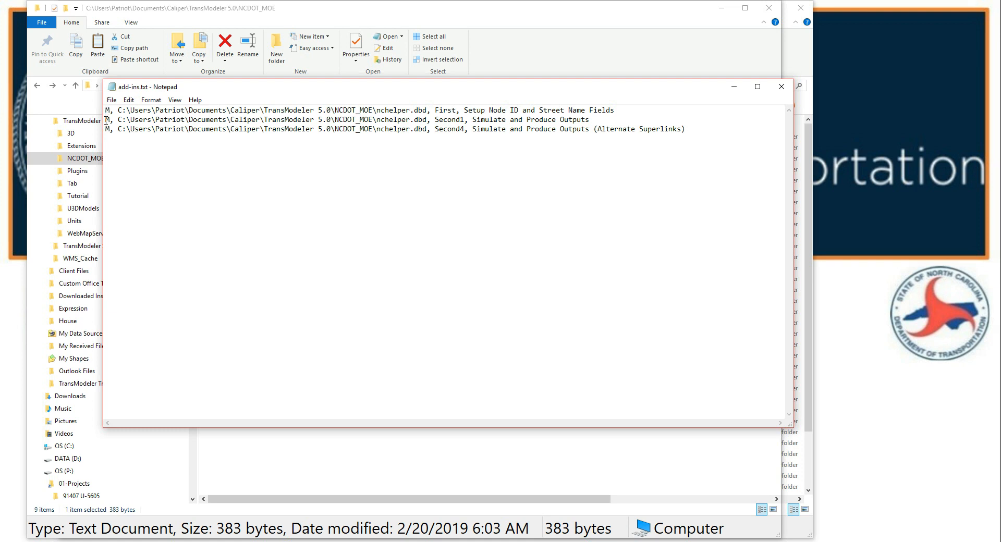
left_click(780, 86)
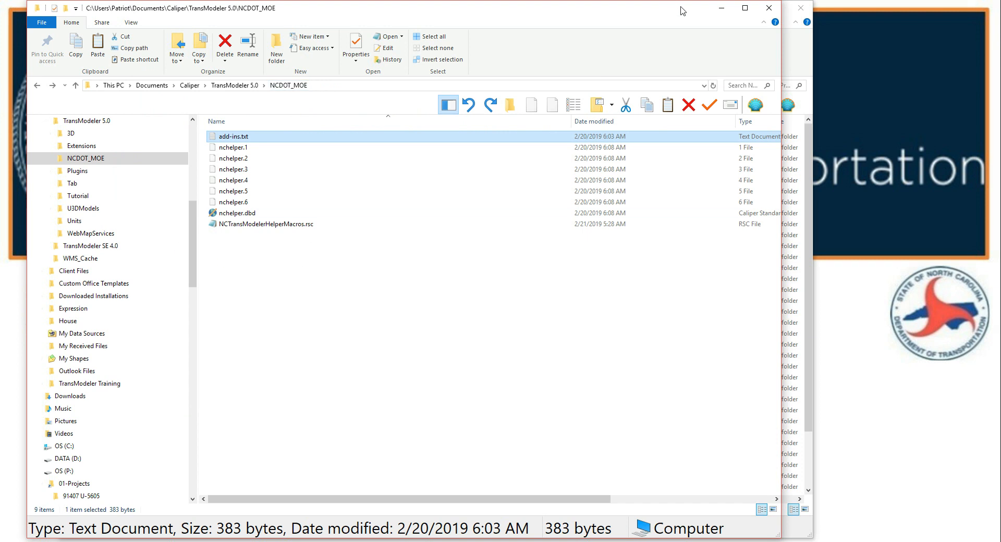
left_click(721, 8)
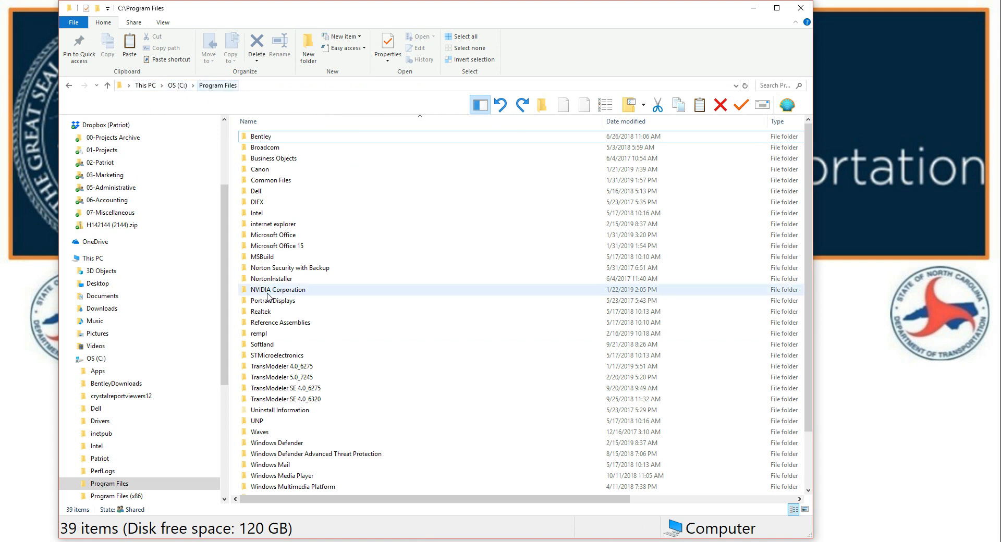
Open add-ins.txt in the TransModeler 5.0_7245 program folder
double_click(282, 377)
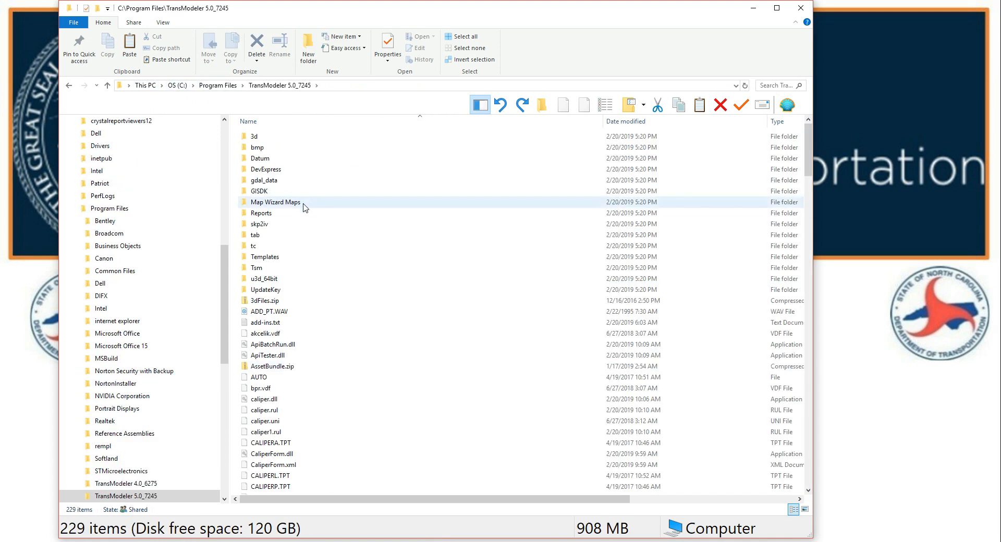
mouse_move(305, 203)
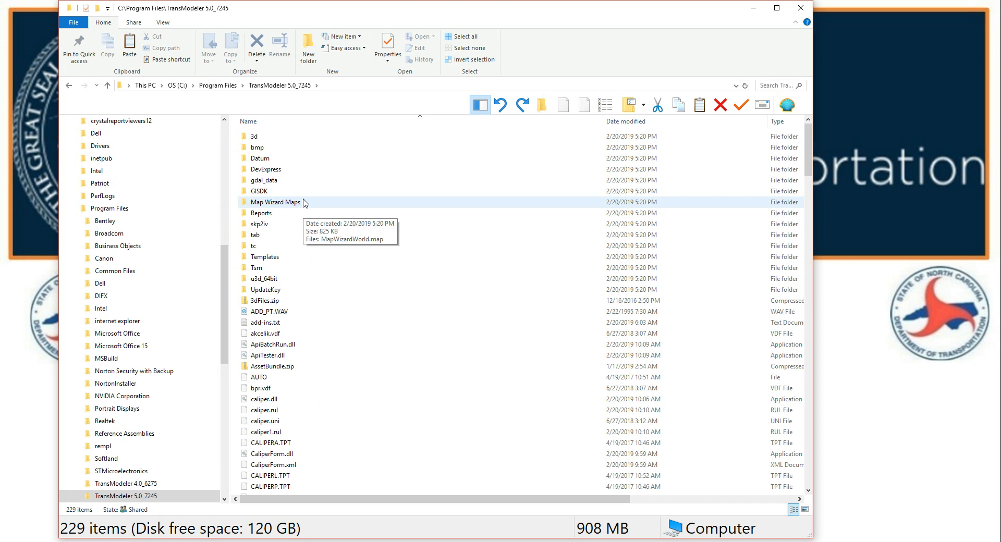
double_click(265, 323)
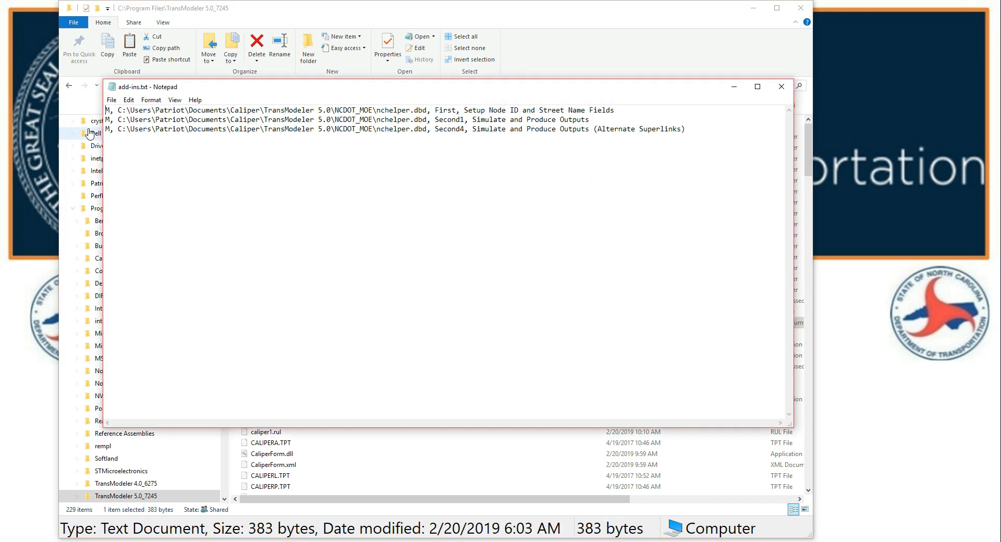
Copy the Second1 entry onto a new last line and change its database file to nchelper4.dbd
left_click_drag(105, 119, 637, 119)
right_click(583, 120)
left_click(603, 154)
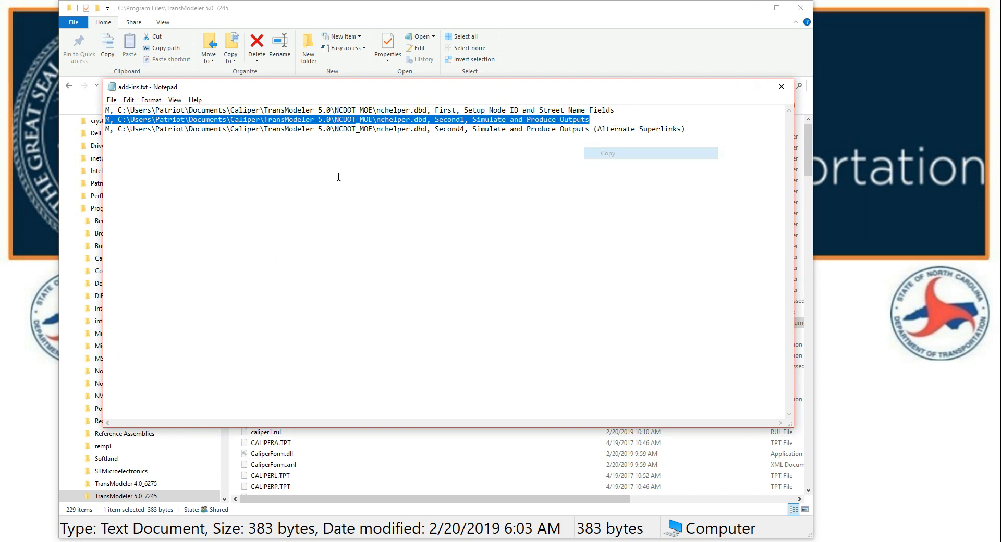
left_click(150, 161)
right_click(120, 140)
left_click(141, 189)
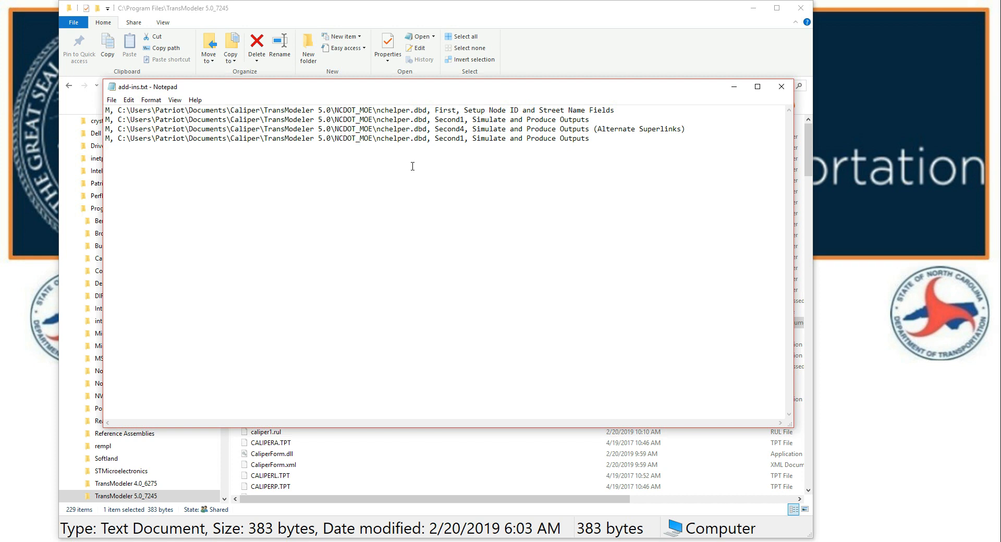
type("4")
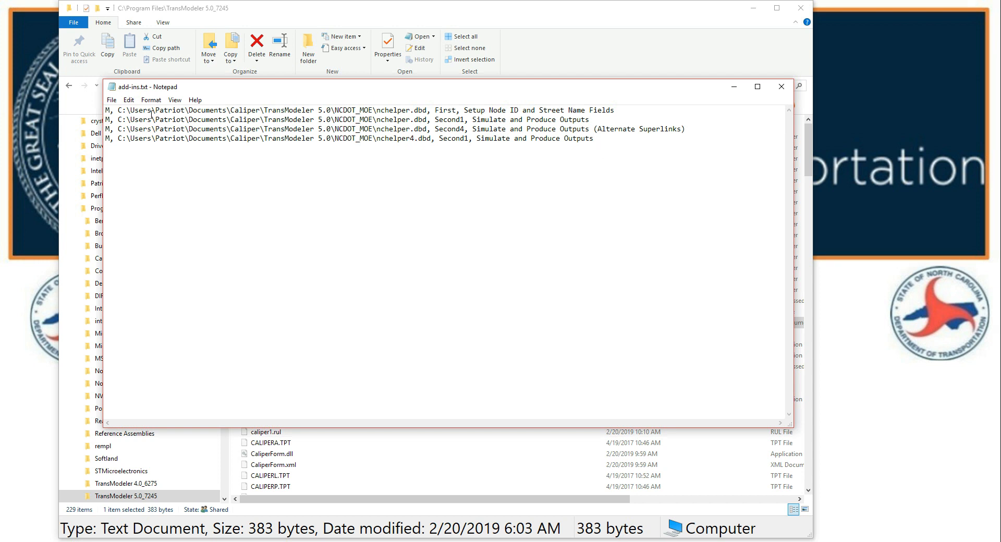
Try to save add-ins.txt in the program folder, then close it and discard the changes
left_click(112, 99)
left_click(121, 134)
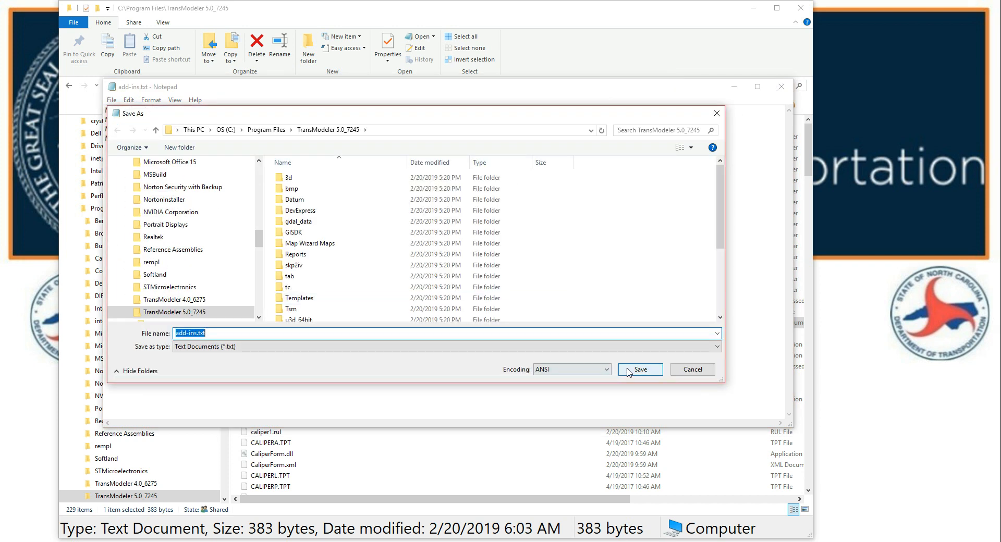
left_click(627, 372)
left_click(531, 278)
left_click(580, 315)
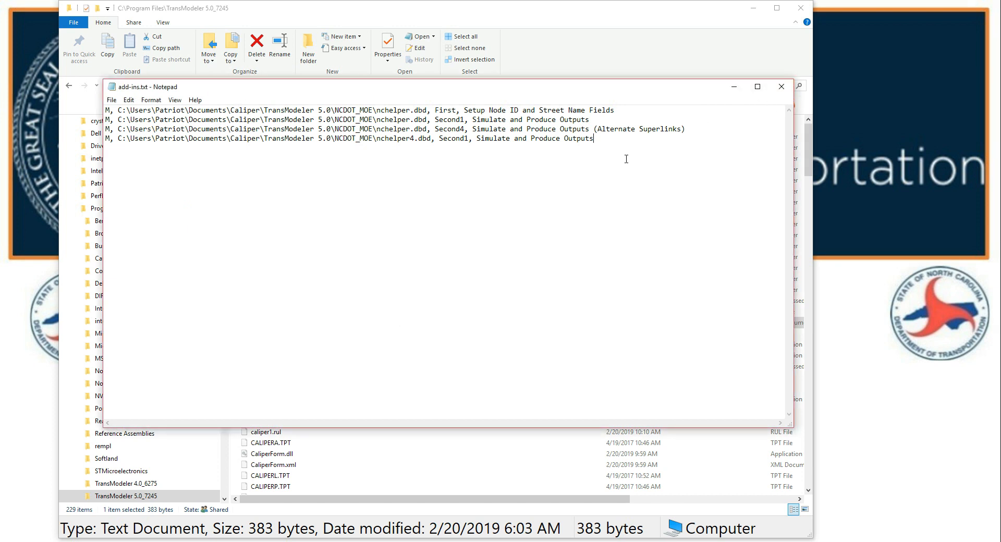
left_click(781, 87)
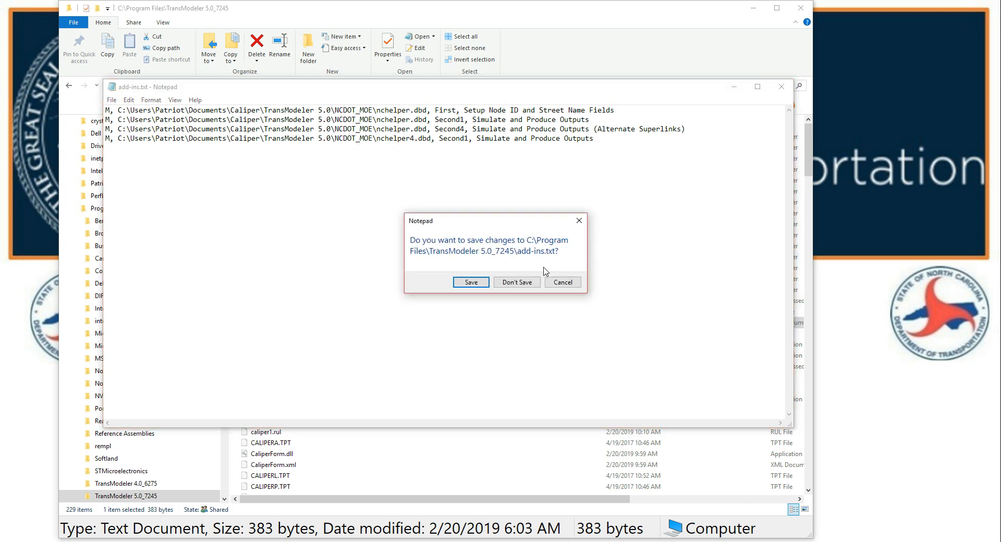
left_click(519, 283)
Return to the NCDOT_MOE folder and open its add-ins.txt for editing
left_click(135, 541)
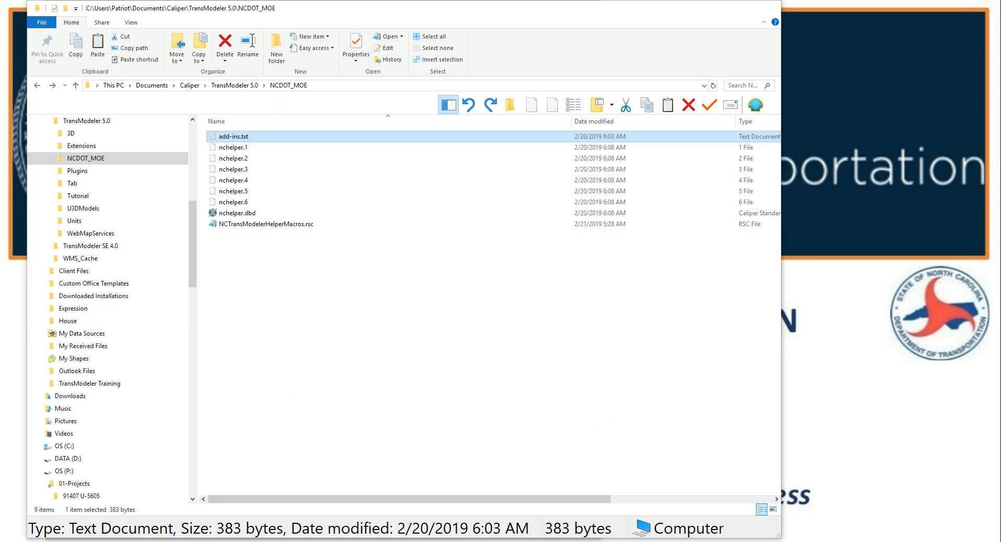
left_click(136, 539)
double_click(241, 137)
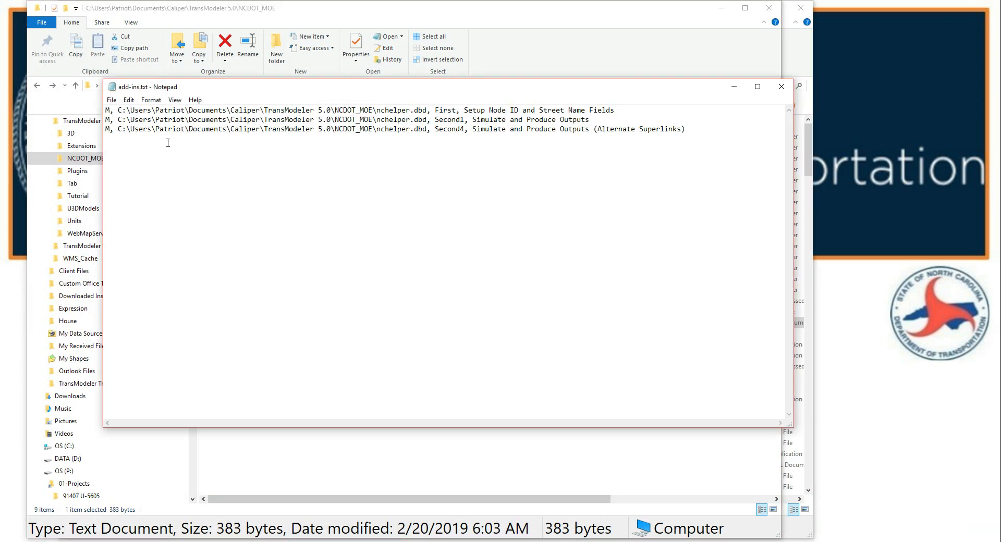
Copy the Second1 "Simulate and Produce Outputs" entry onto a new last line of the NCDOT_MOE add-ins.txt
left_click_drag(106, 118, 610, 117)
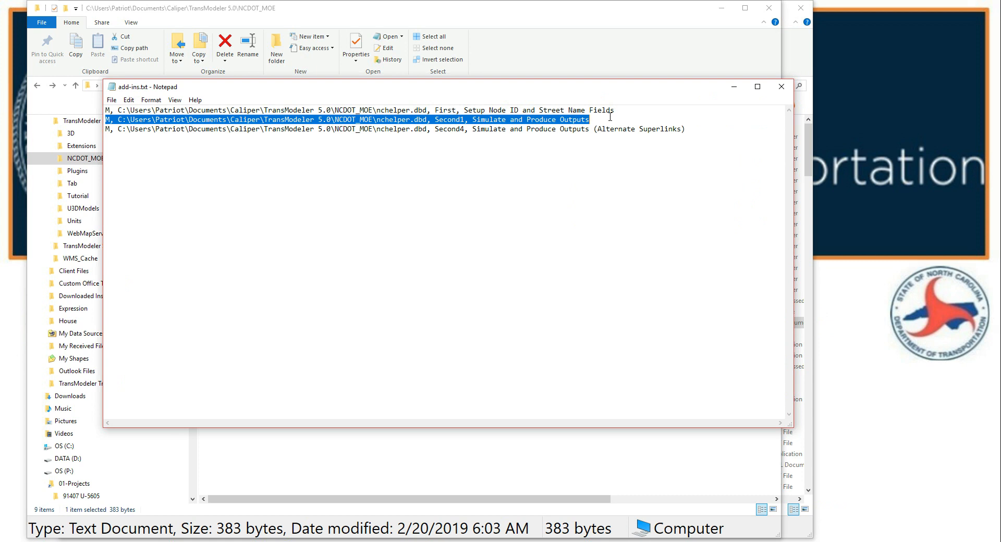
right_click(570, 120)
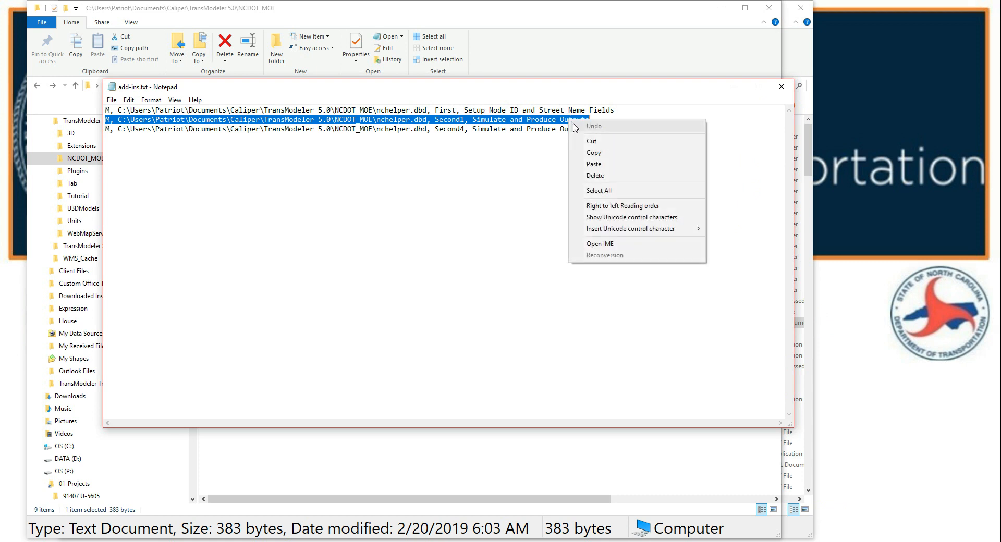
left_click(587, 152)
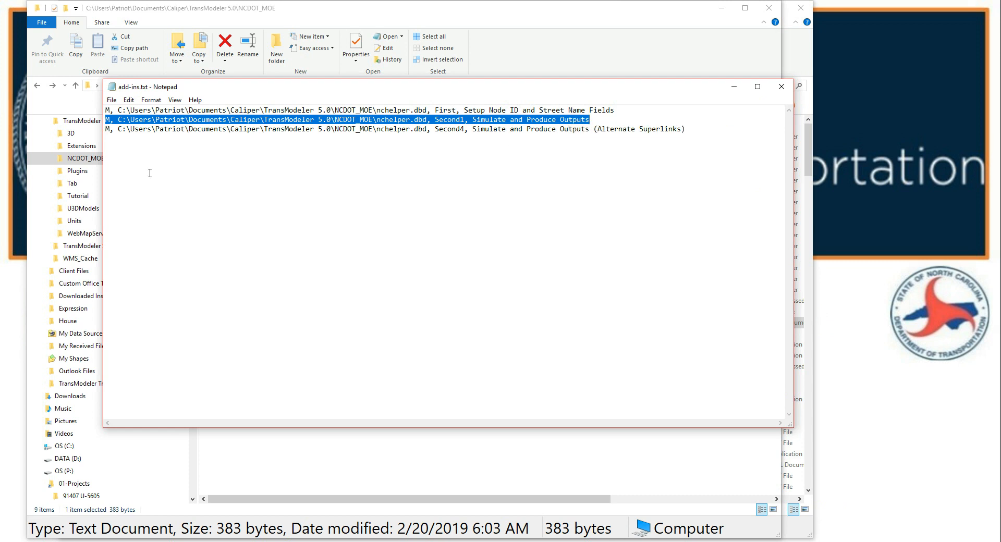
left_click(124, 147)
right_click(125, 150)
left_click(142, 189)
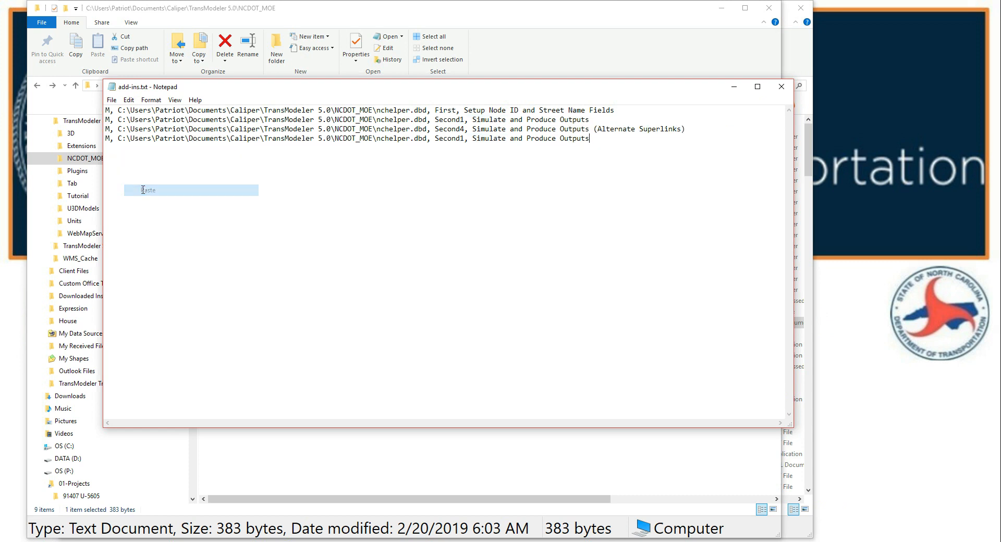
Change the new line's database to nchelper4.dbd, append "(4-hour peak)" to its description, then save and close add-ins.txt
left_click(414, 138)
type("4")
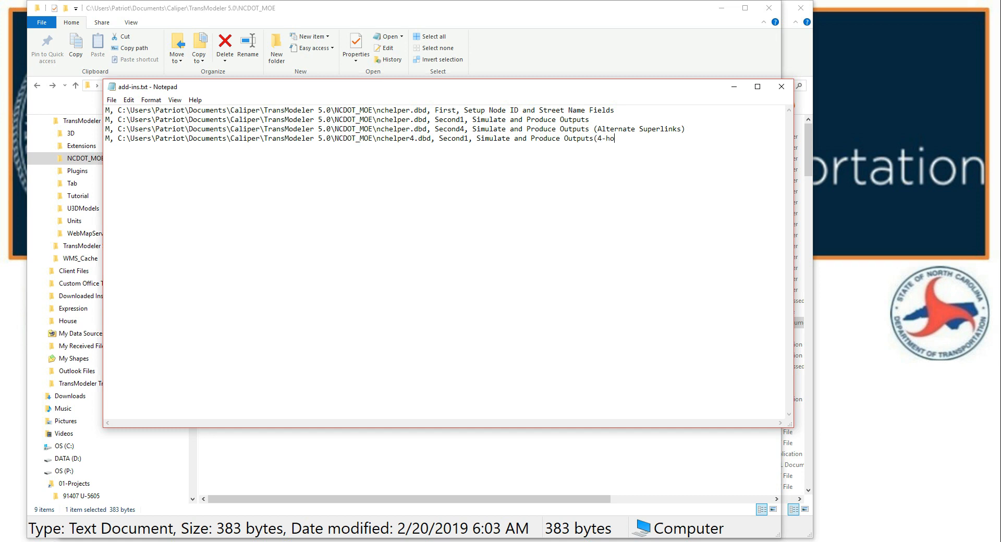
type("peak")
left_click(111, 99)
left_click(123, 134)
left_click(785, 89)
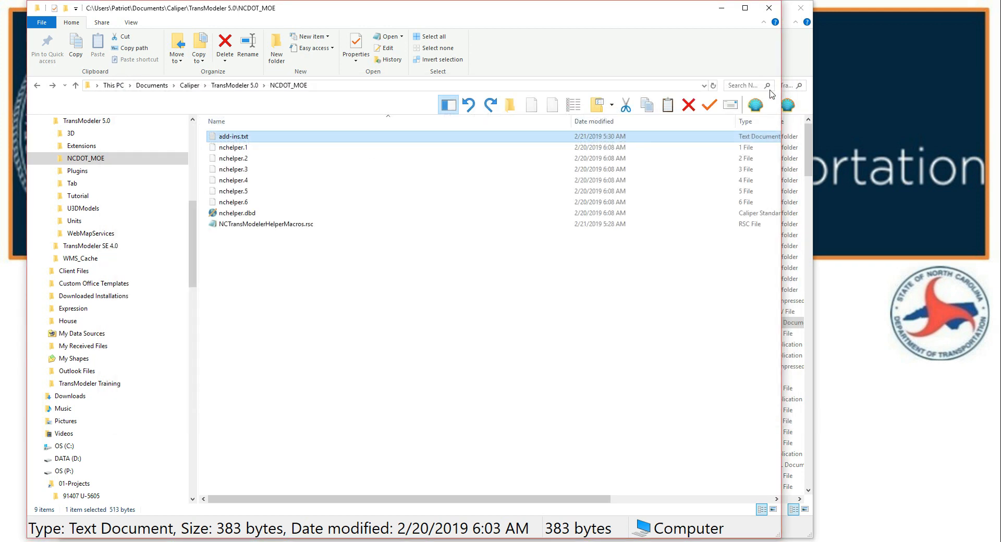
Copy the edited add-ins.txt into the TransModeler 5.0_7245 program folder, replacing the existing file, and check its contents
right_click(227, 139)
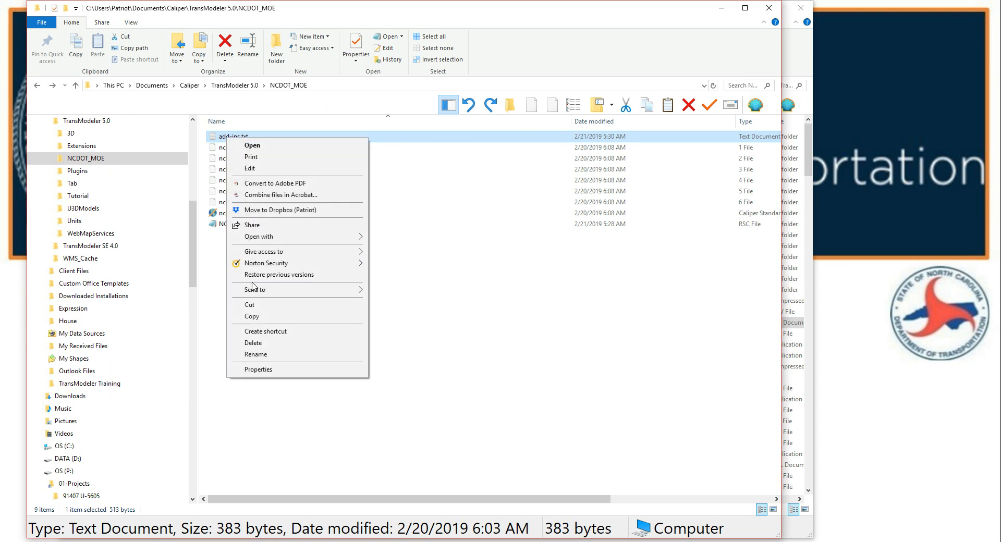
left_click(252, 316)
left_click(724, 10)
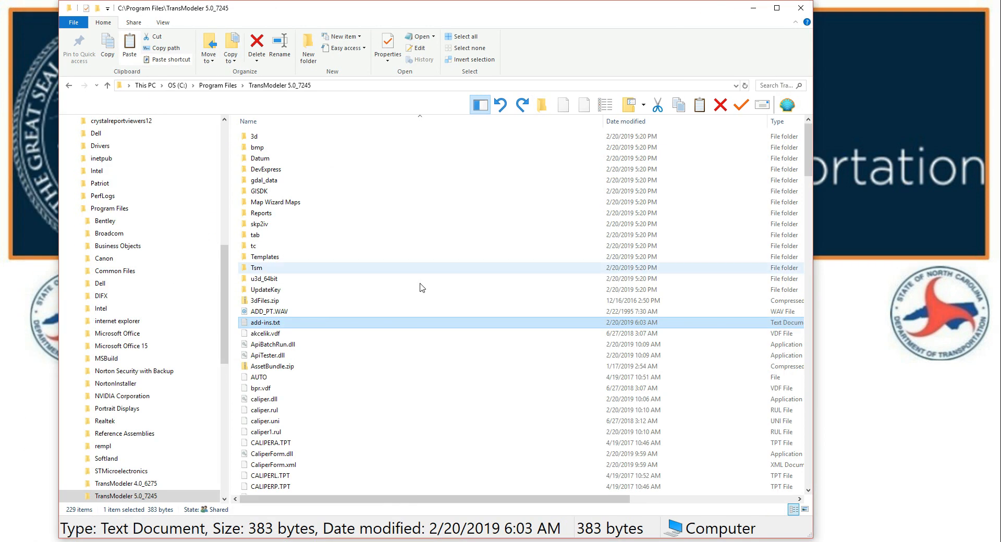
right_click(451, 396)
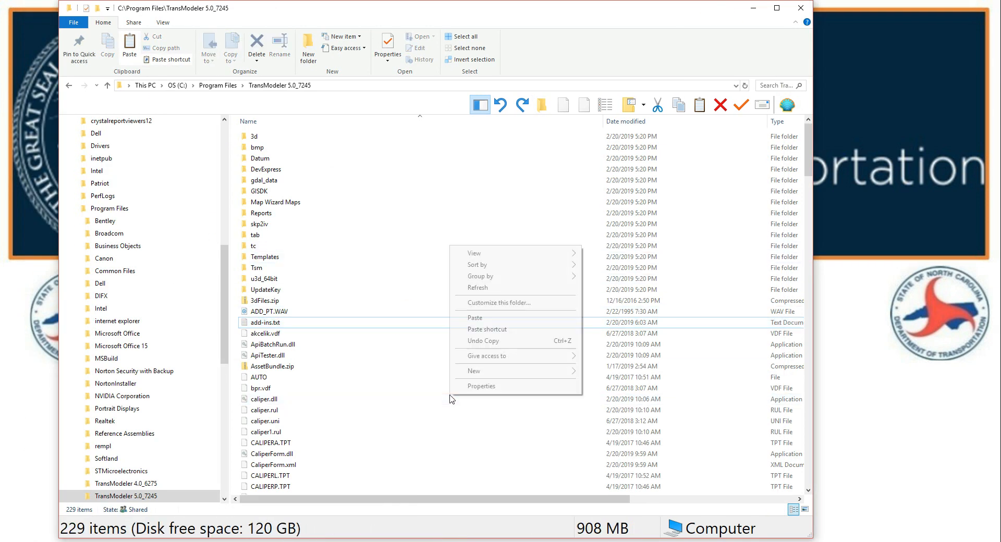
left_click(482, 318)
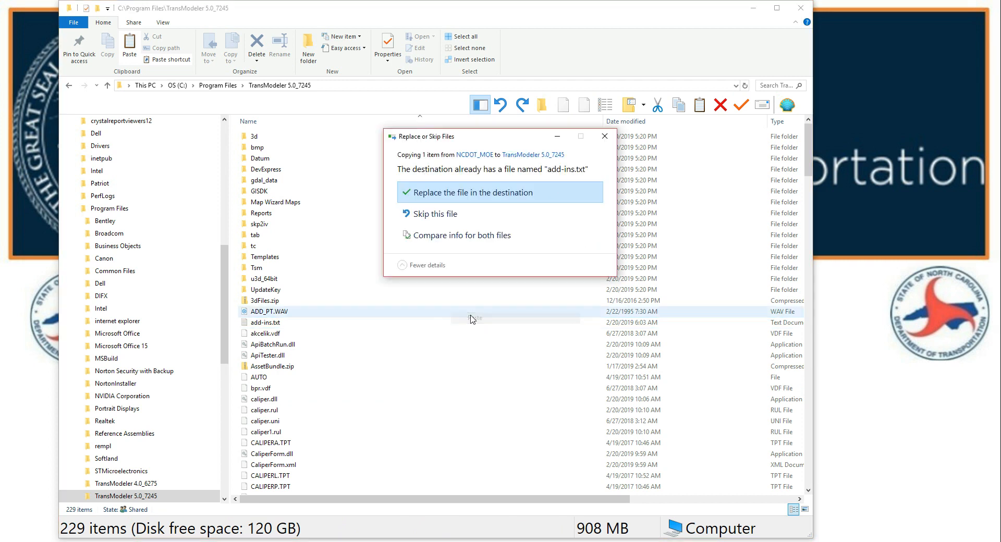
left_click(439, 193)
left_click(470, 207)
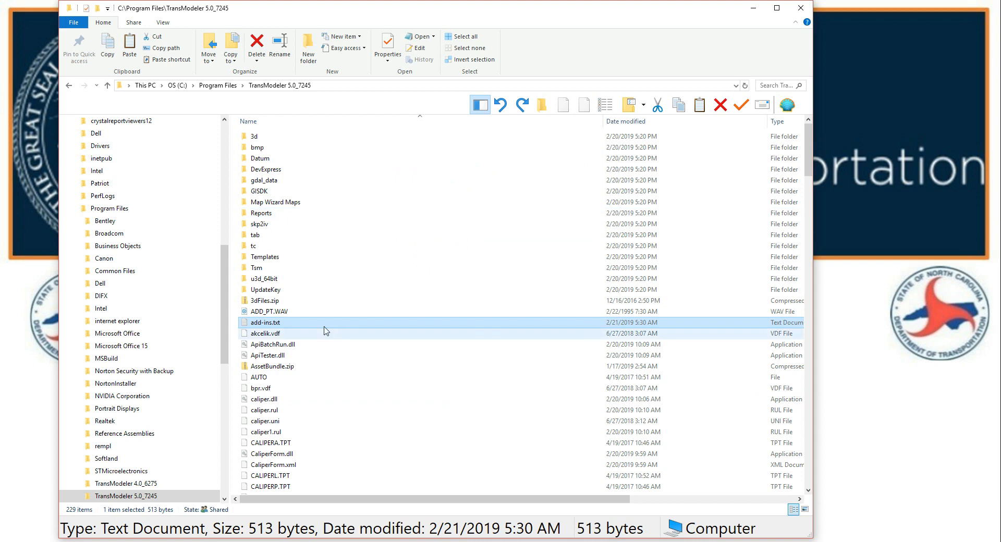
double_click(272, 323)
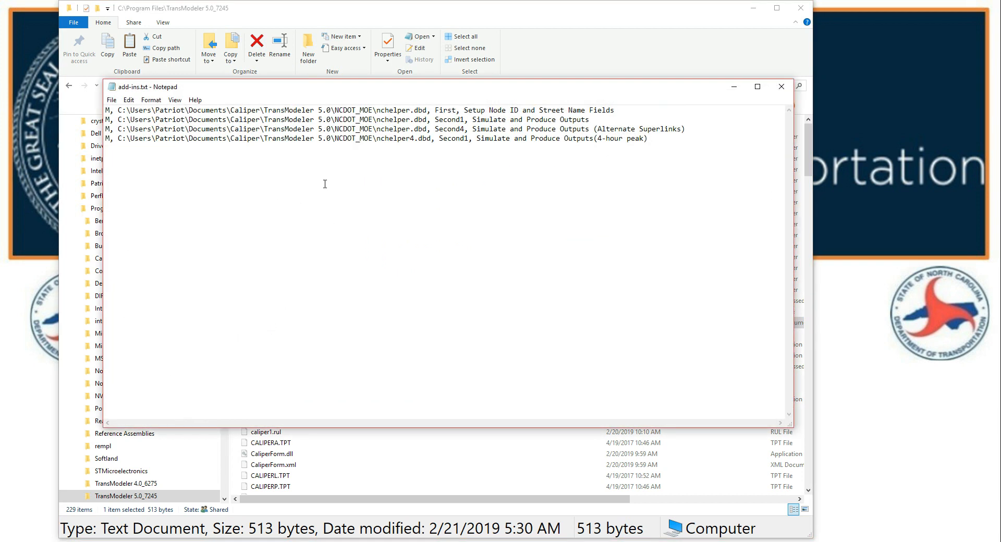
left_click(781, 87)
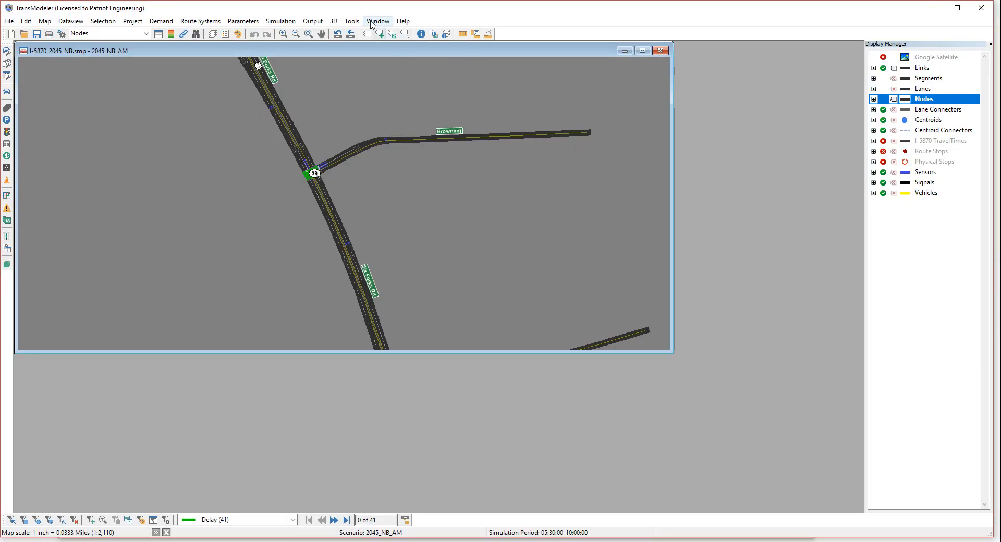
Close the I-5870_2045_NB project, restart TransModeler and enlarge its window to fill the screen
left_click(349, 23)
mouse_move(395, 129)
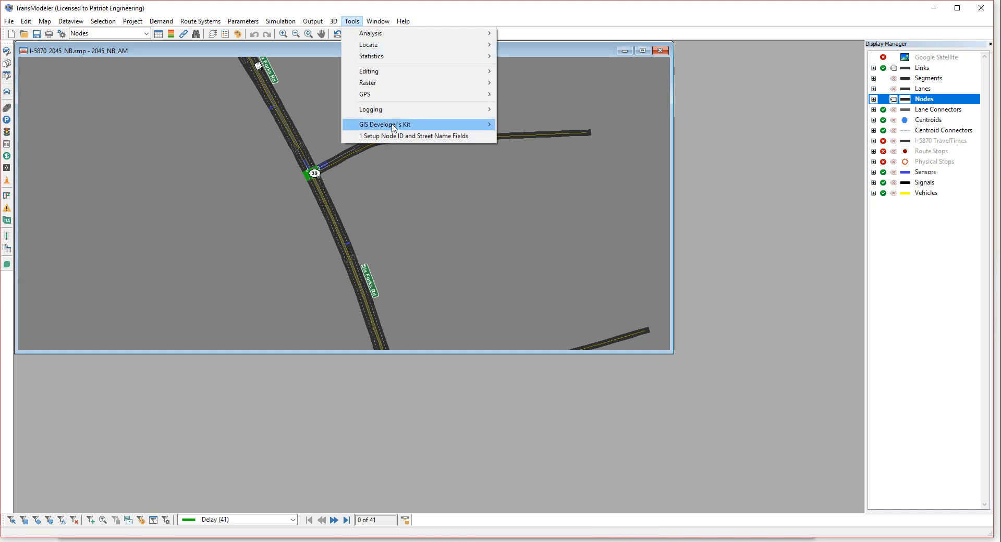
mouse_move(573, 147)
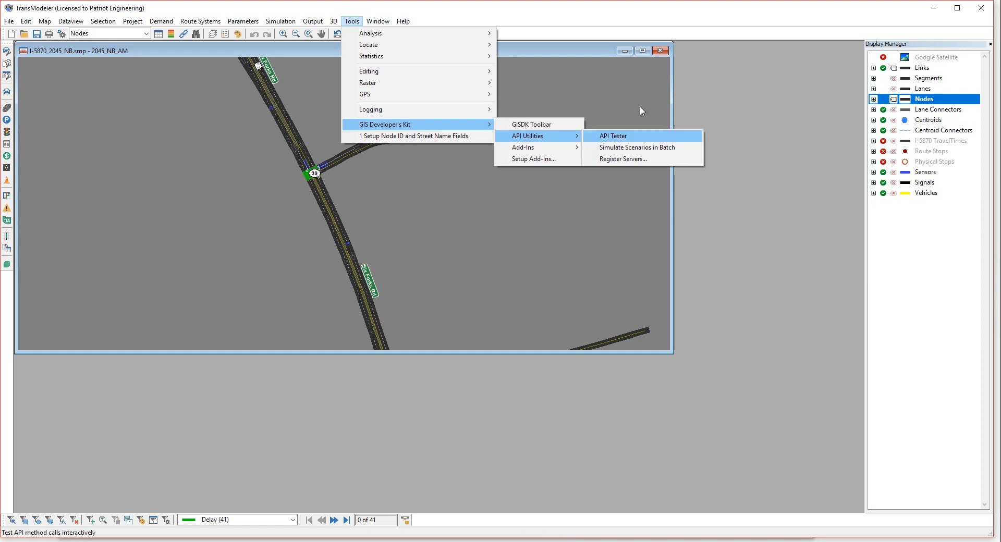
left_click(660, 50)
left_click(980, 8)
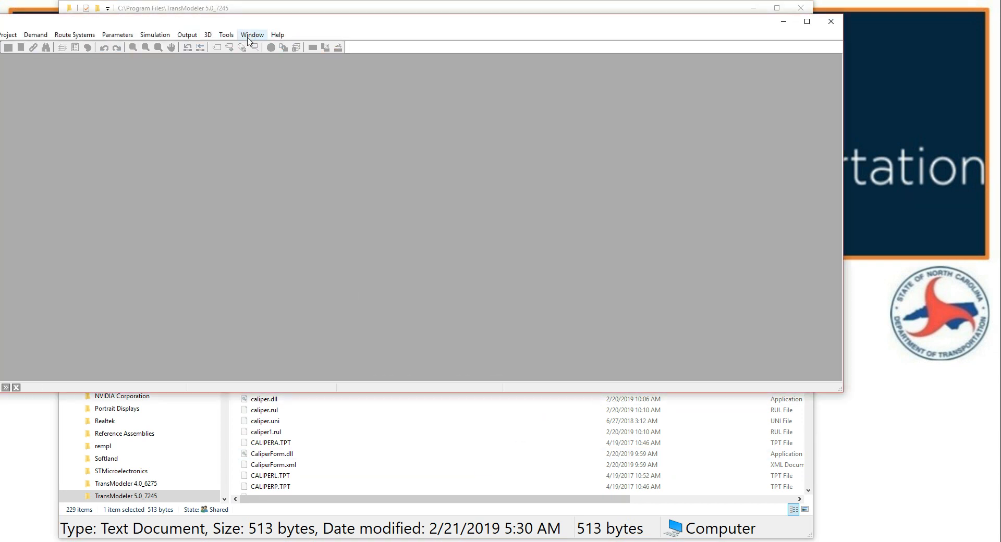
left_click_drag(245, 22, 397, 14)
left_click_drag(420, 382, 404, 532)
Check which add-ins TransModeler offers in the GIS Developer's Kit and in its add-in setup, leaving them as they are
left_click(375, 23)
mouse_move(551, 150)
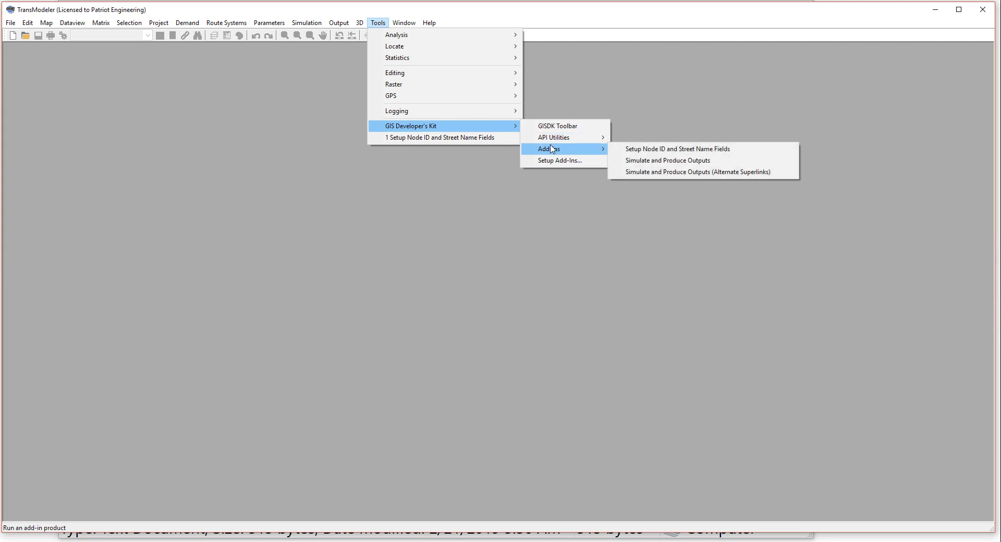
left_click(554, 161)
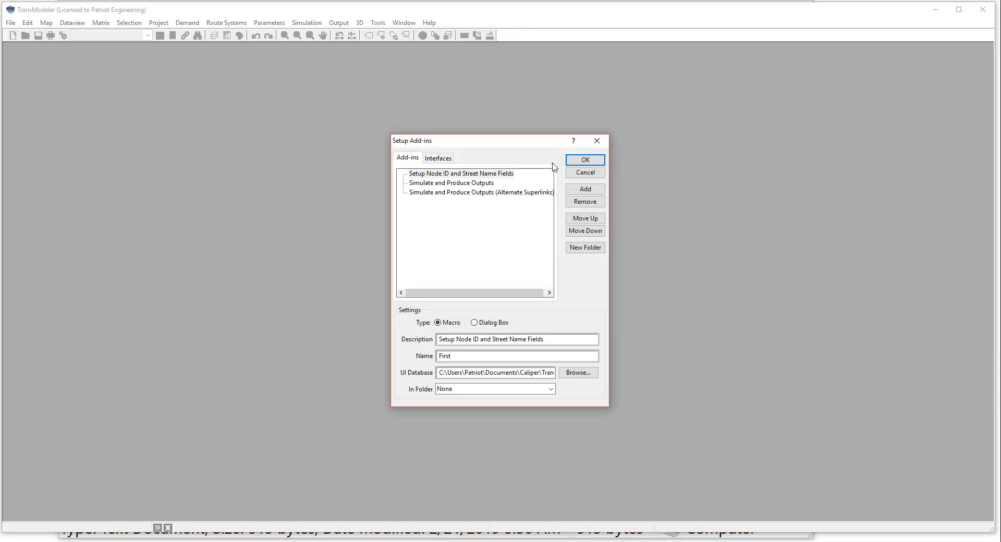
left_click(584, 173)
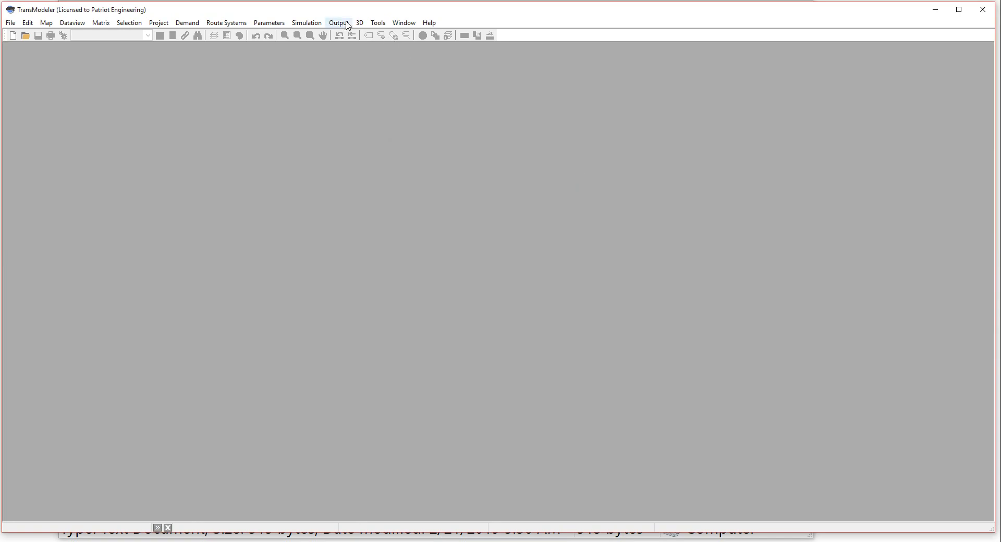
Show the GISDK toolbar from the GIS Developer's Kit
left_click(379, 24)
mouse_move(446, 134)
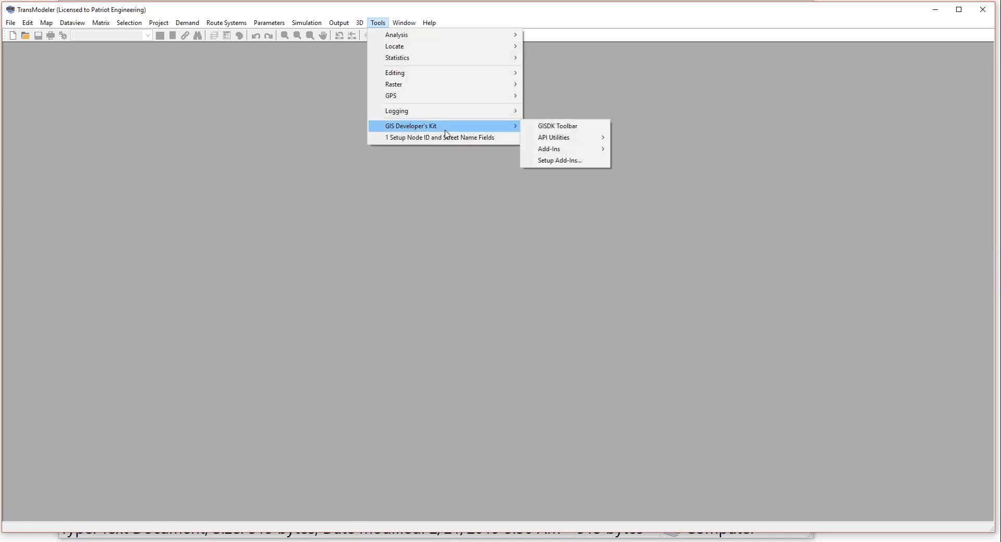
left_click(547, 126)
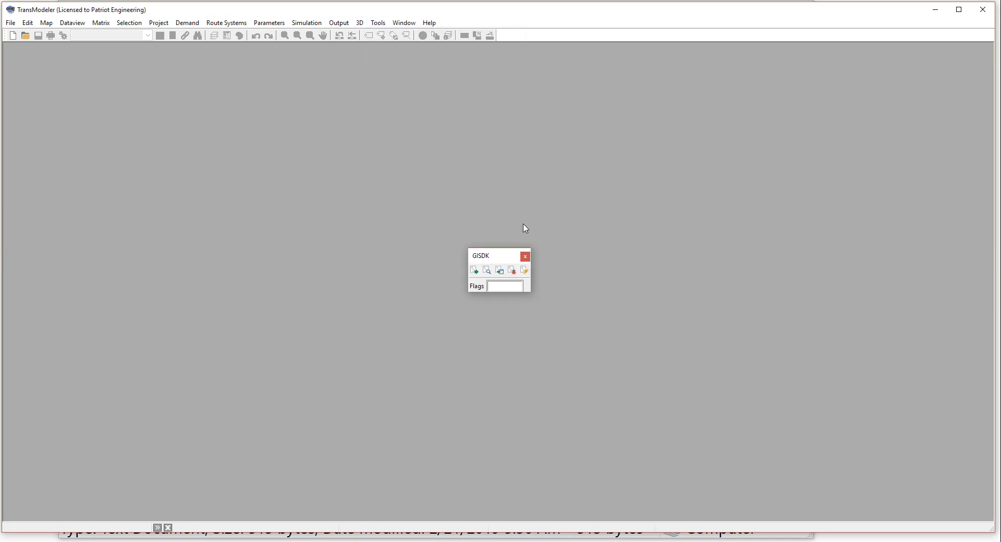
Choose NCTransModelerHelperMacros.rsc in Documents\Caliper\TransModeler 5.0\NCDOT_MOE as the resource file to compile into a UI database
left_click(500, 271)
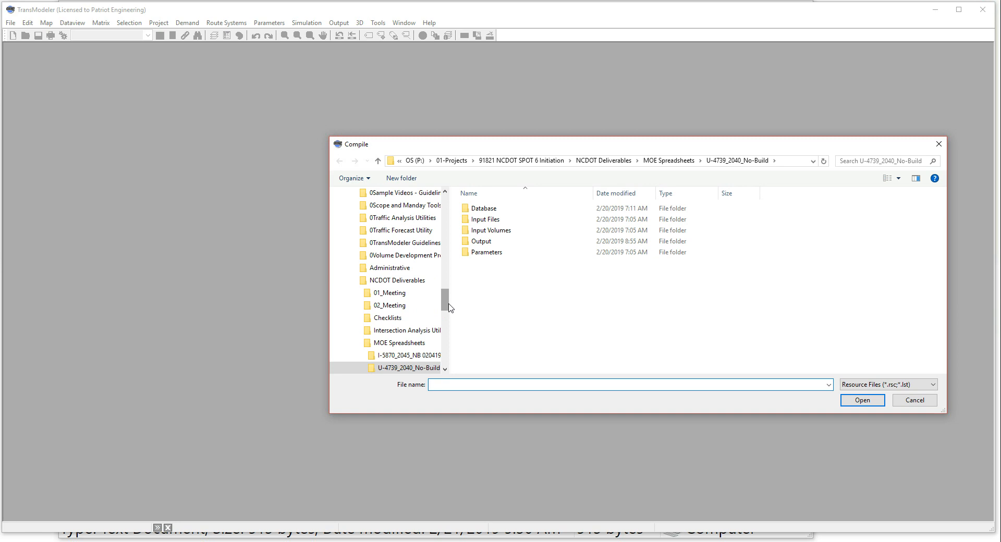
left_click_drag(446, 308, 445, 214)
scroll(395, 345, "down", 4)
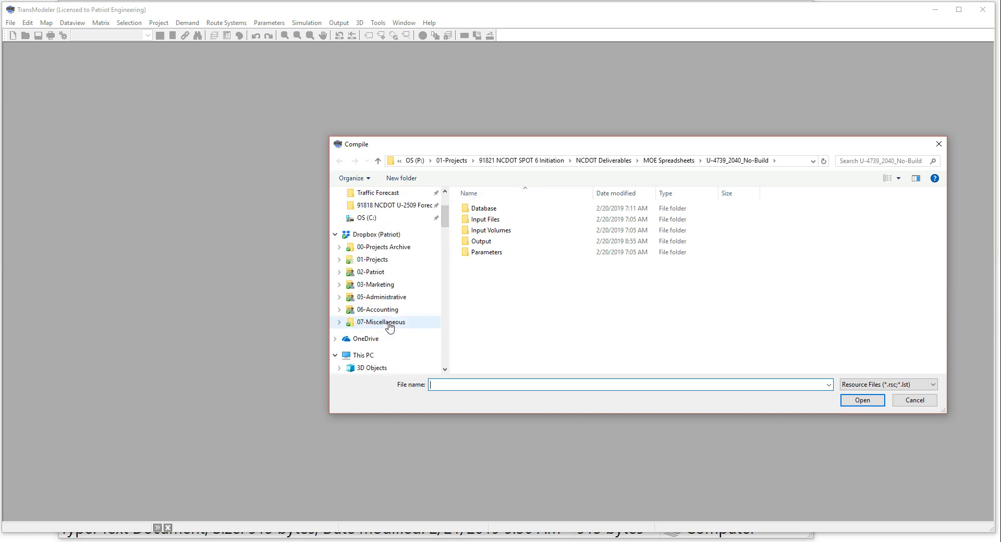
left_click(374, 326)
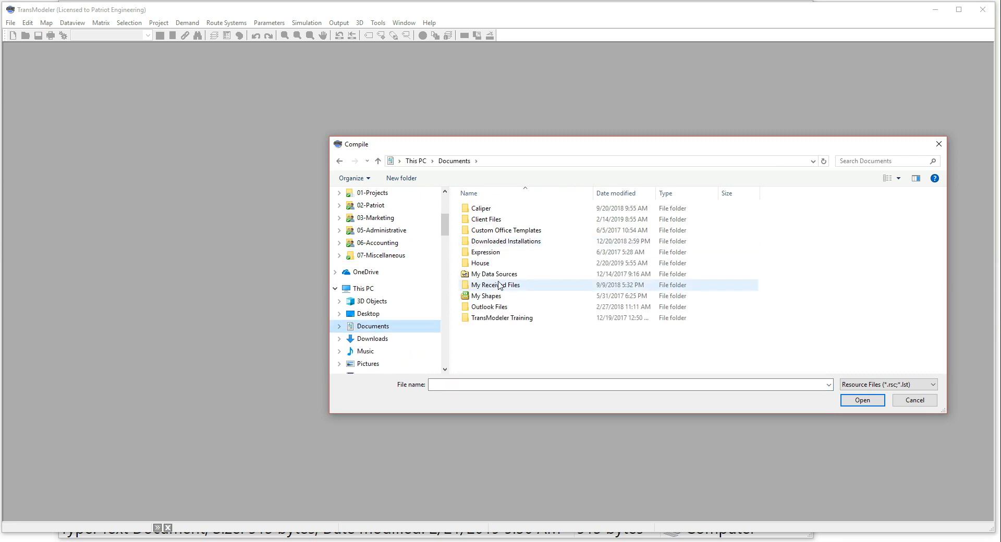
double_click(493, 209)
double_click(493, 231)
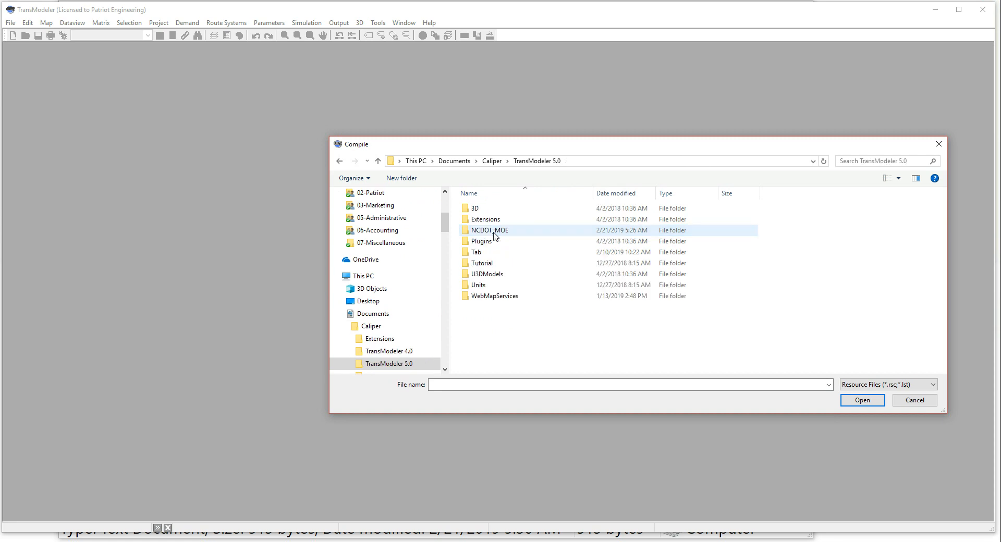
double_click(494, 233)
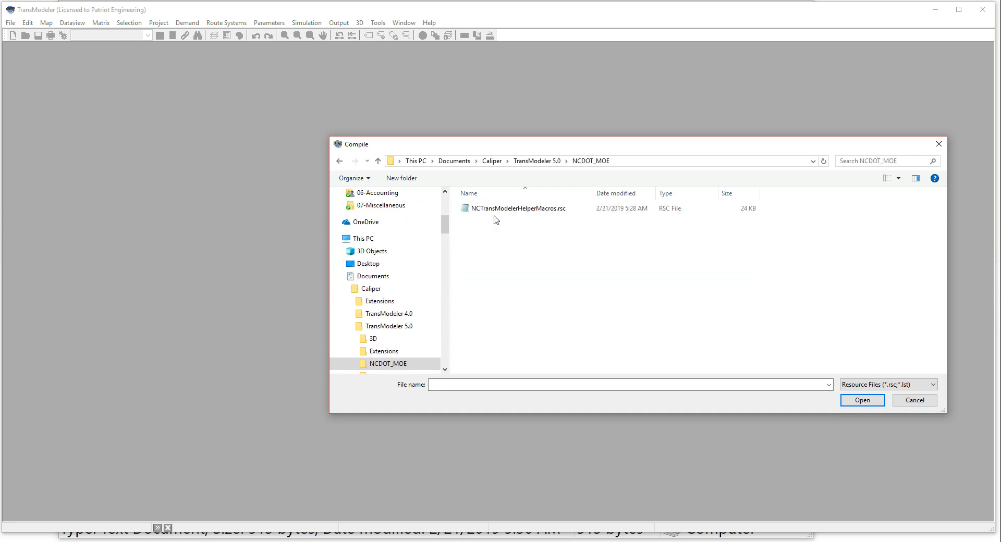
left_click(498, 210)
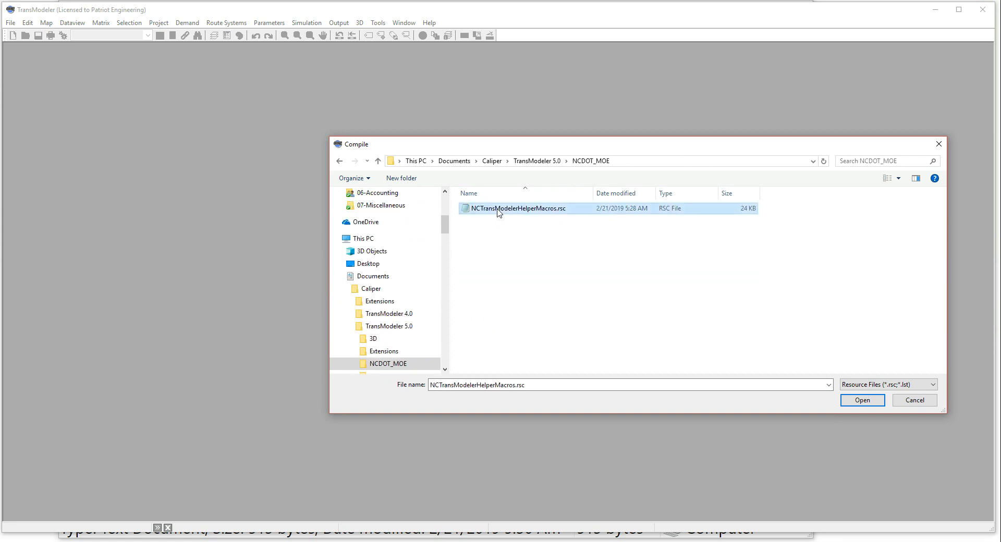
left_click(861, 404)
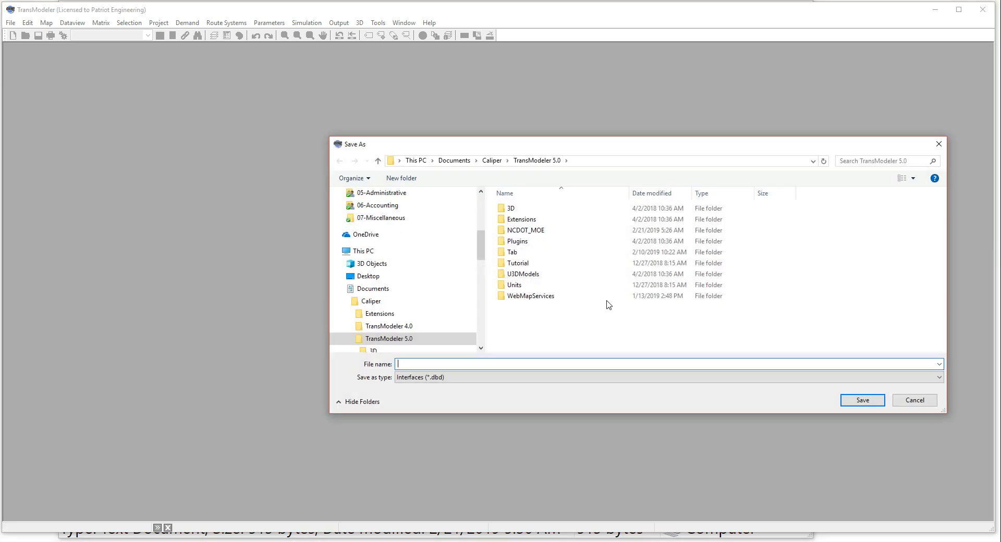
Save the compiled interface as nchelper4 in the NCDOT_MOE folder and close the GISDK toolbar
double_click(534, 234)
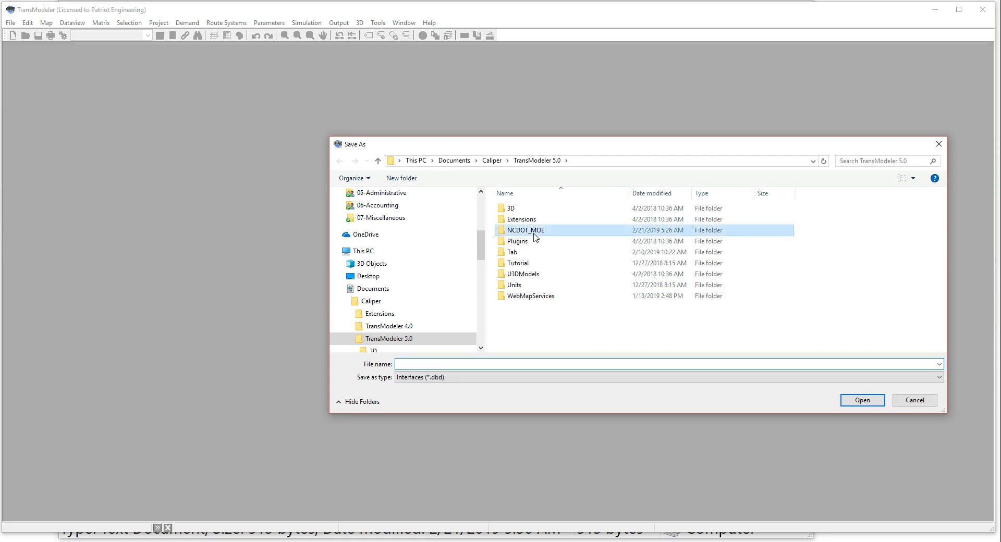
left_click(405, 361)
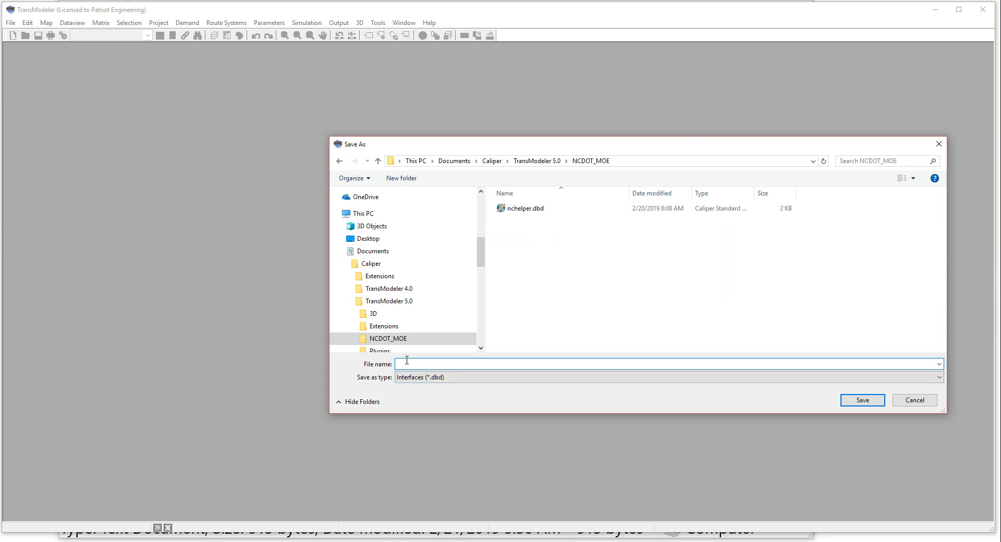
type("nchelper4")
key("Return")
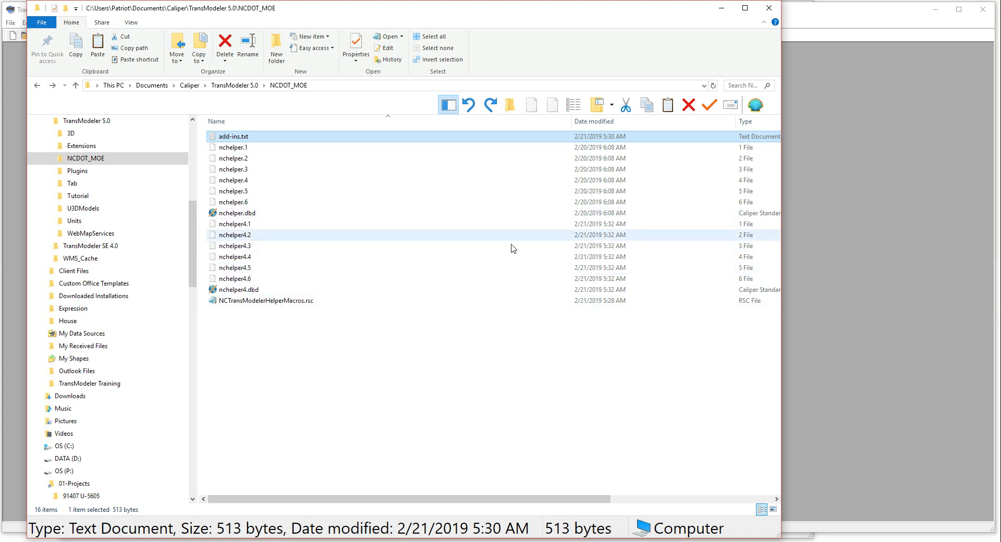
left_click(870, 172)
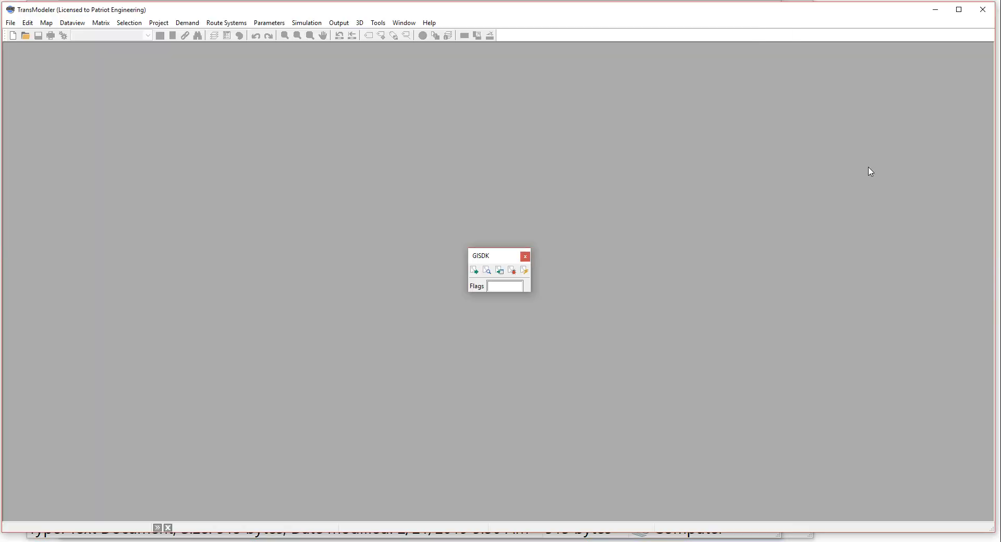
left_click(525, 256)
Add a new macro add-in entry in the GIS Developer's Kit add-in setup
left_click(378, 22)
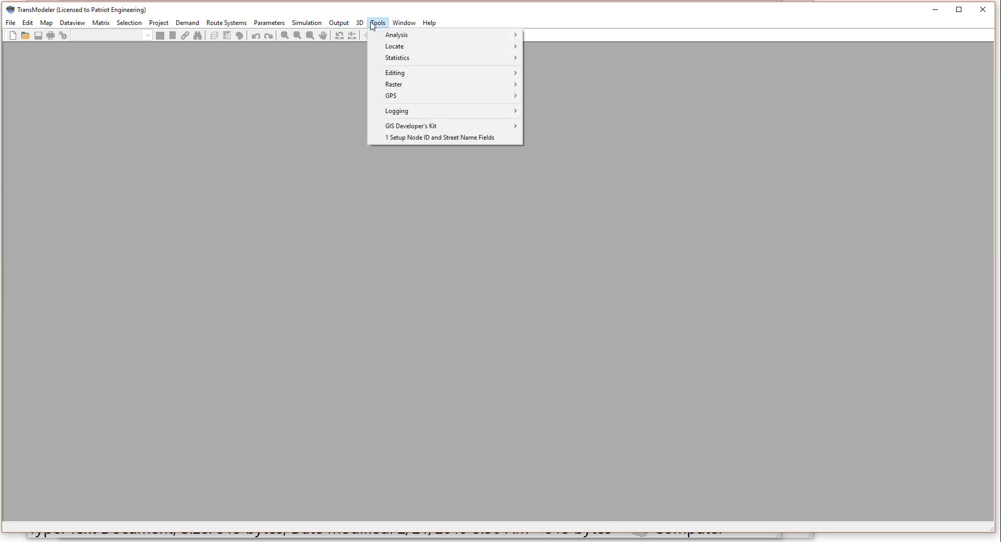
mouse_move(405, 126)
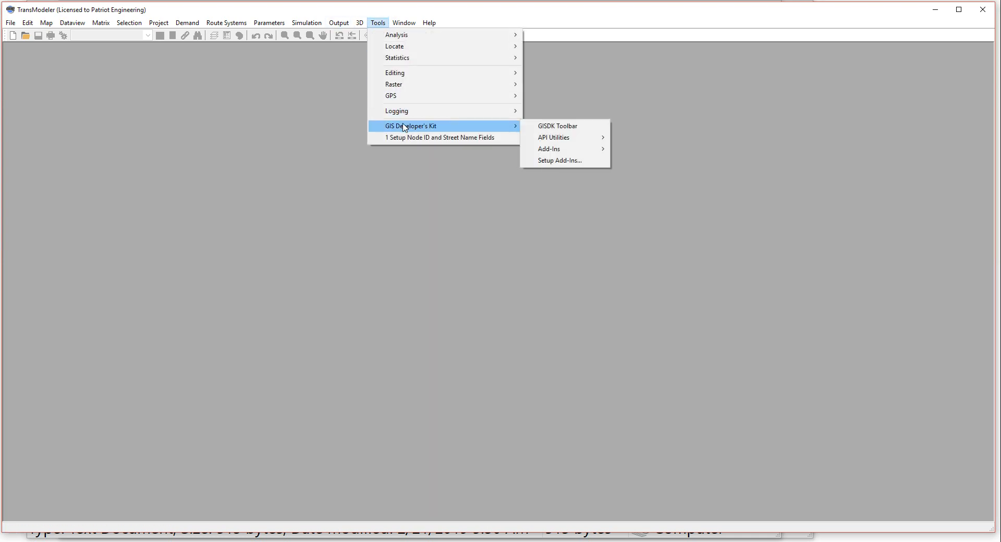
left_click(569, 161)
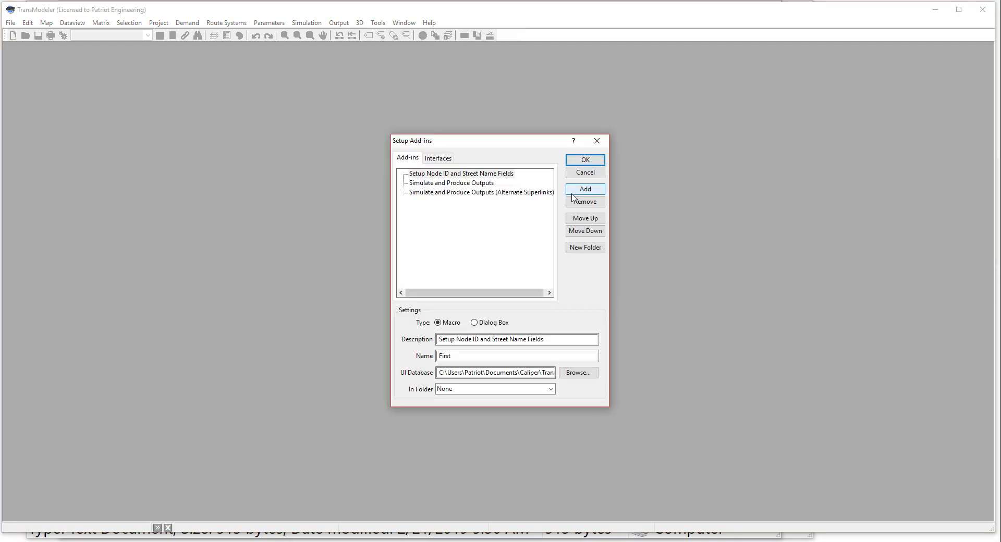
left_click(592, 190)
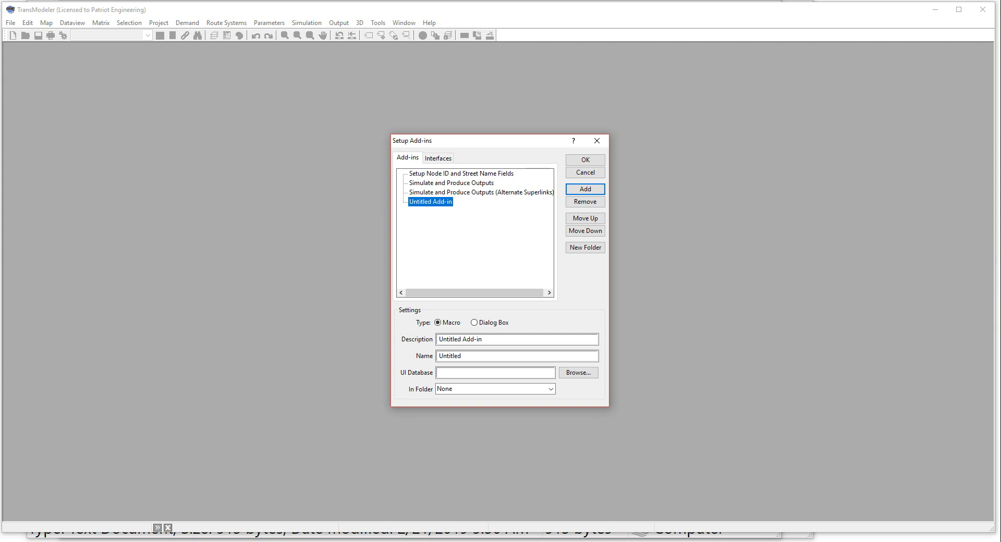
Copy "Simulate and Produce Outputs(4-hour peak)" from add-ins.txt and use it as the new add-in's description
key("alt+Tab")
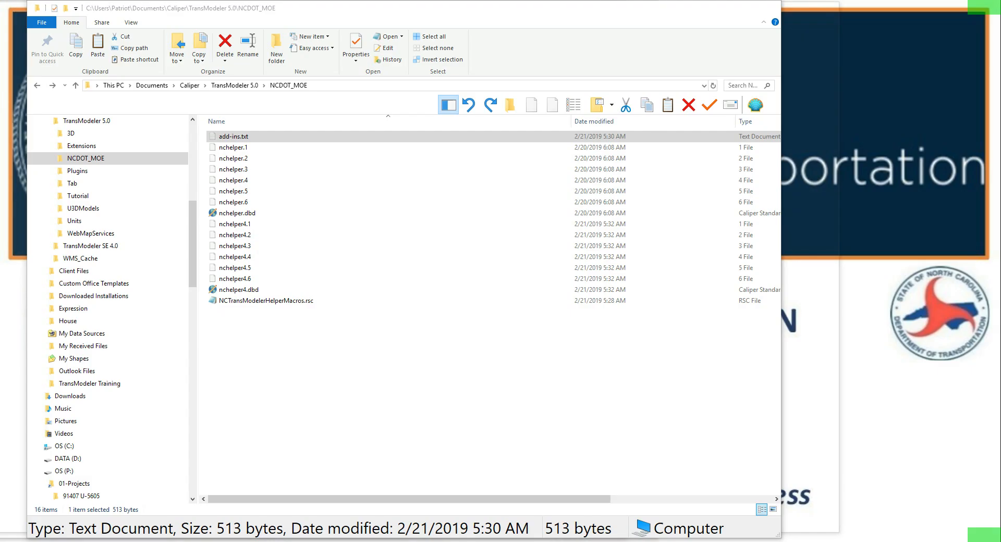
double_click(240, 136)
left_click_drag(474, 139, 637, 144)
right_click(637, 144)
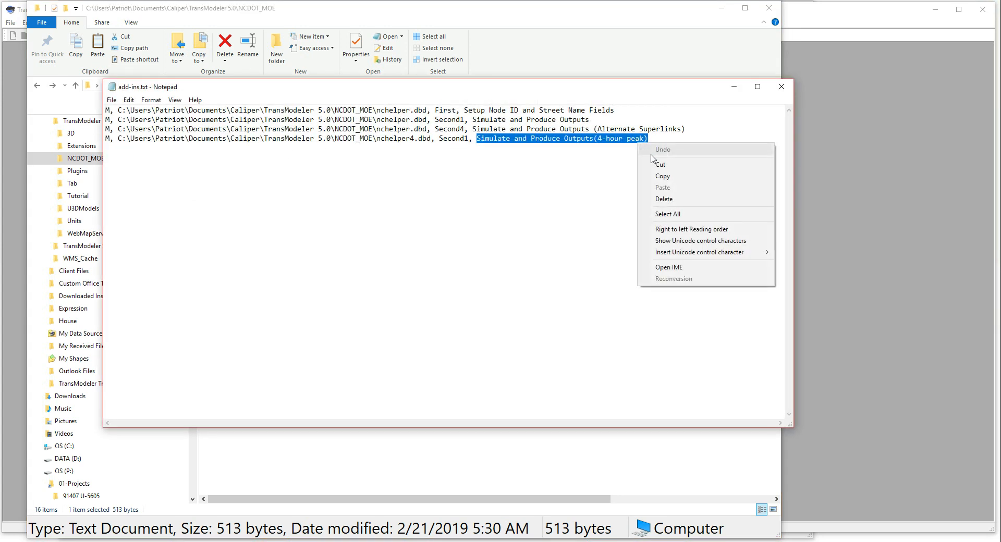
left_click(678, 167)
left_click(839, 194)
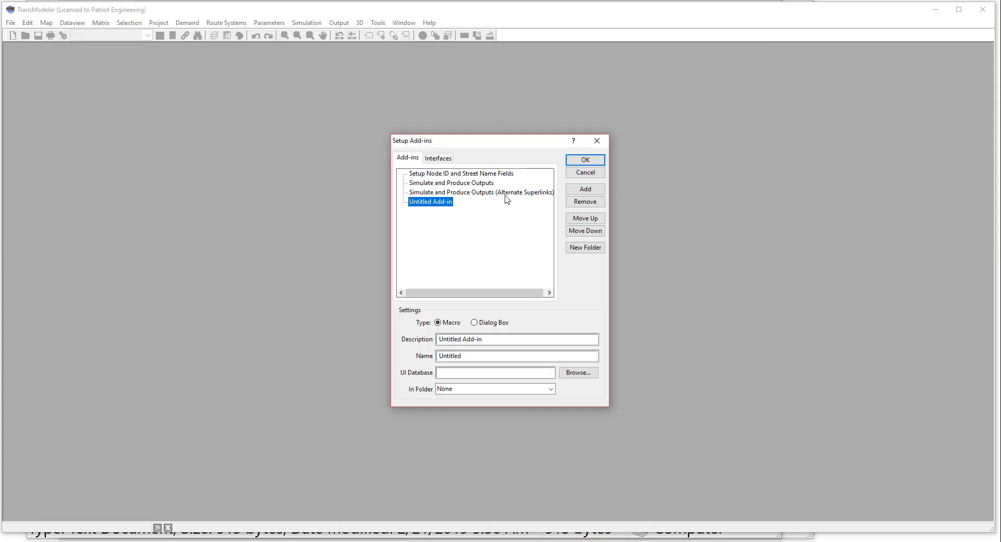
left_click(475, 338)
left_click_drag(484, 338, 437, 339)
right_click(463, 339)
left_click(482, 384)
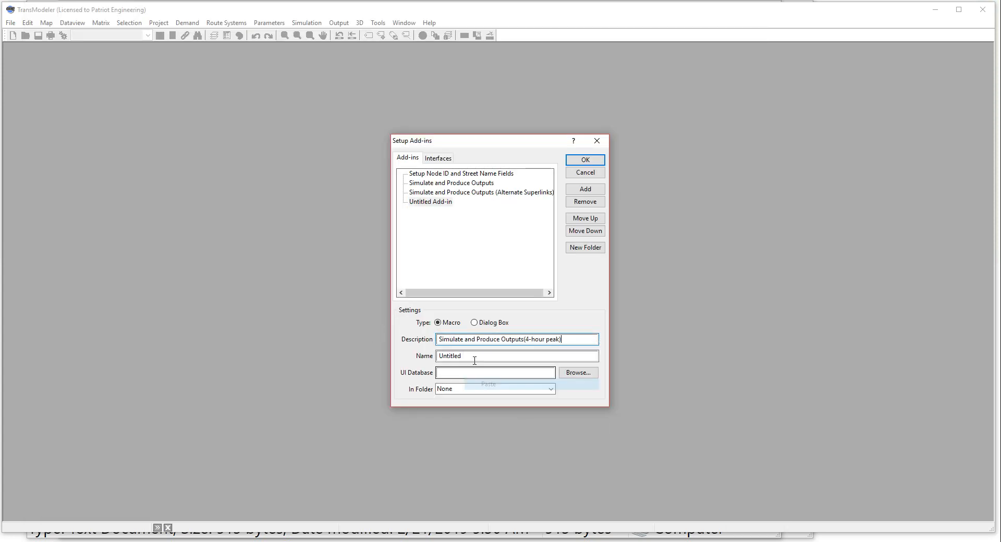
Set the new add-in's name to Second1, as listed for nchelper4.dbd in add-ins.txt
double_click(466, 356)
key("BackSpace")
key("ctrl+z")
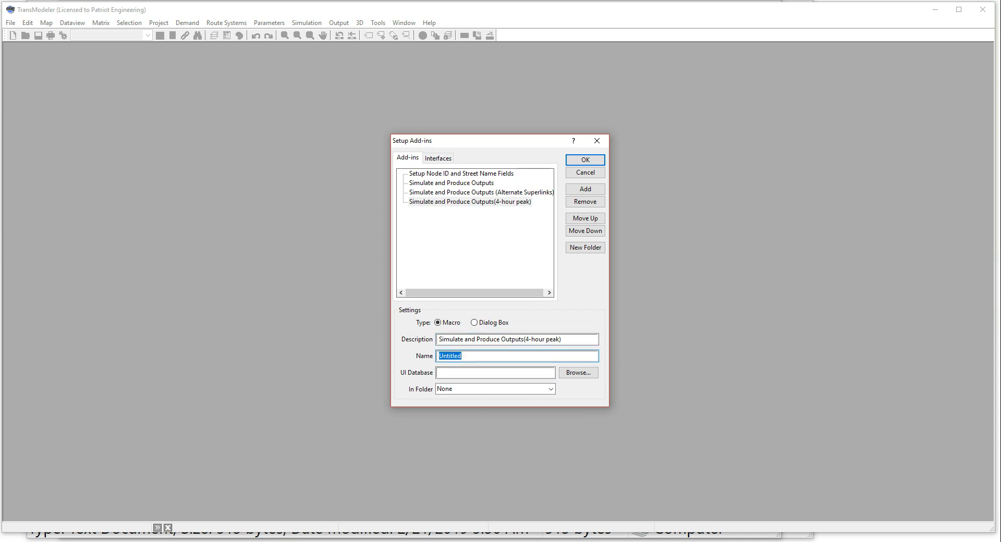
key("alt+Tab")
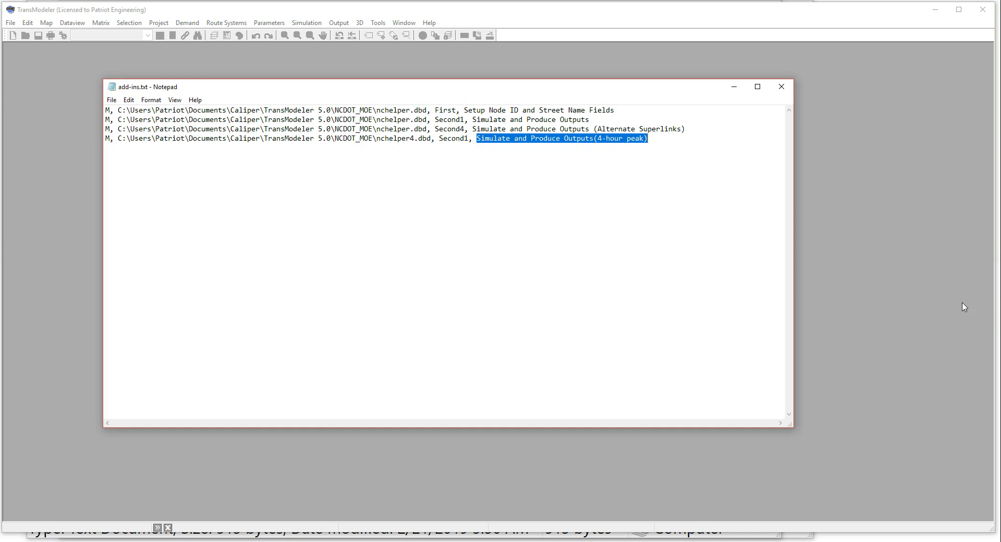
left_click(910, 296)
type("Second1")
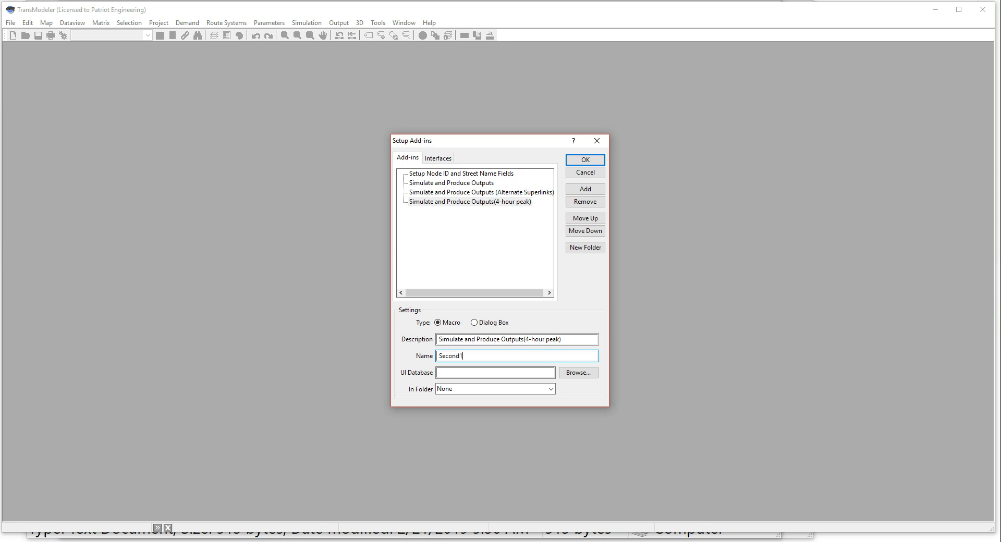
Assign nchelper4.dbd from the NCDOT_MOE folder as the new add-in's UI database and accept the add-in setup
left_click(577, 373)
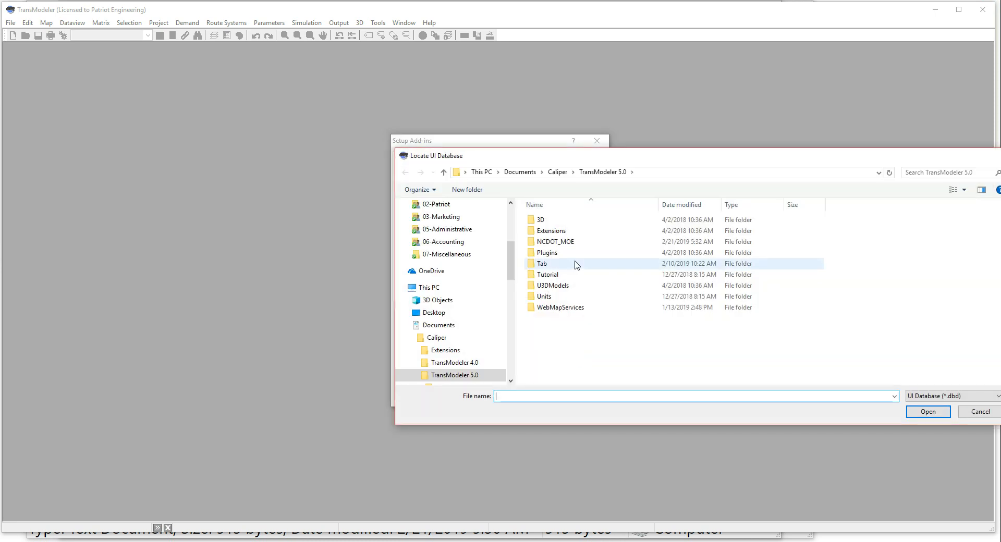
double_click(556, 242)
left_click(557, 231)
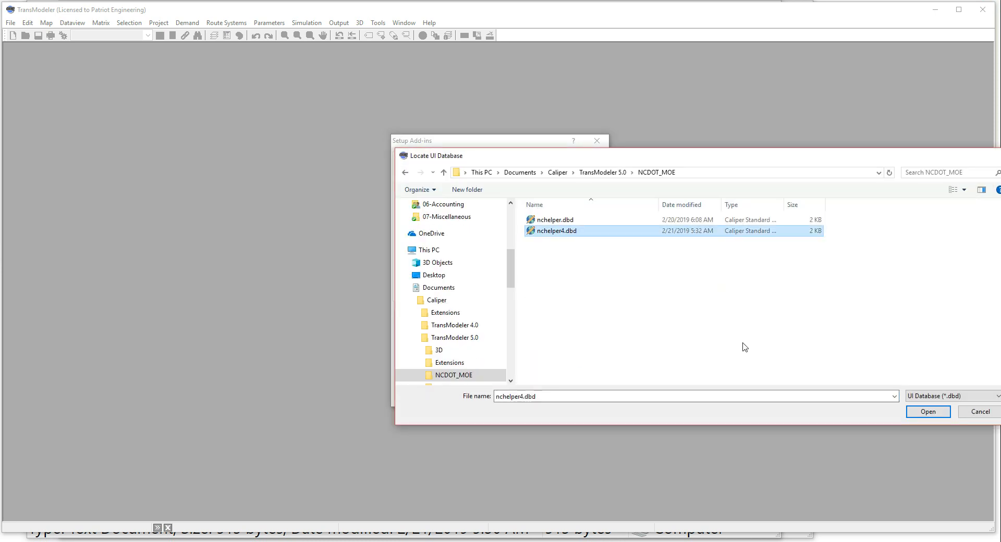
left_click(923, 417)
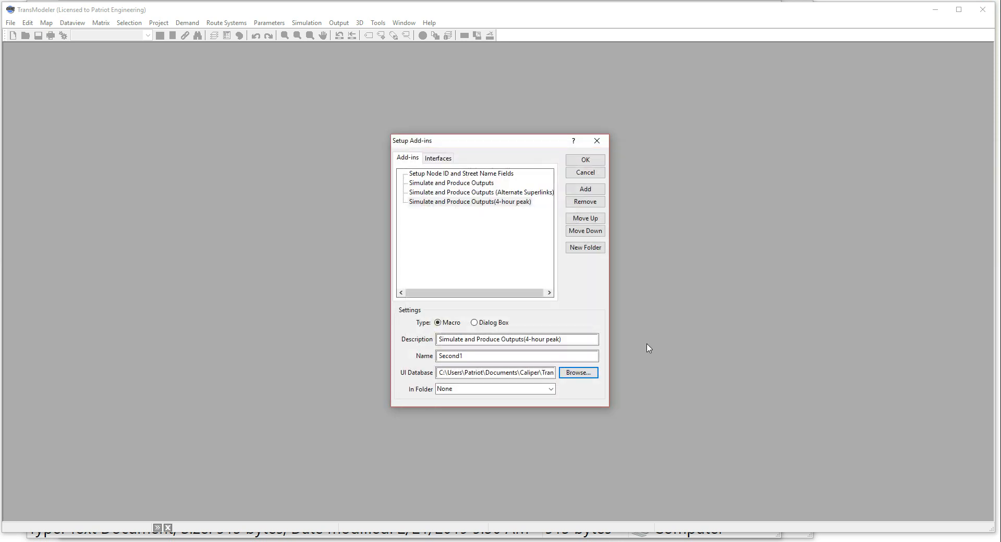
left_click(580, 161)
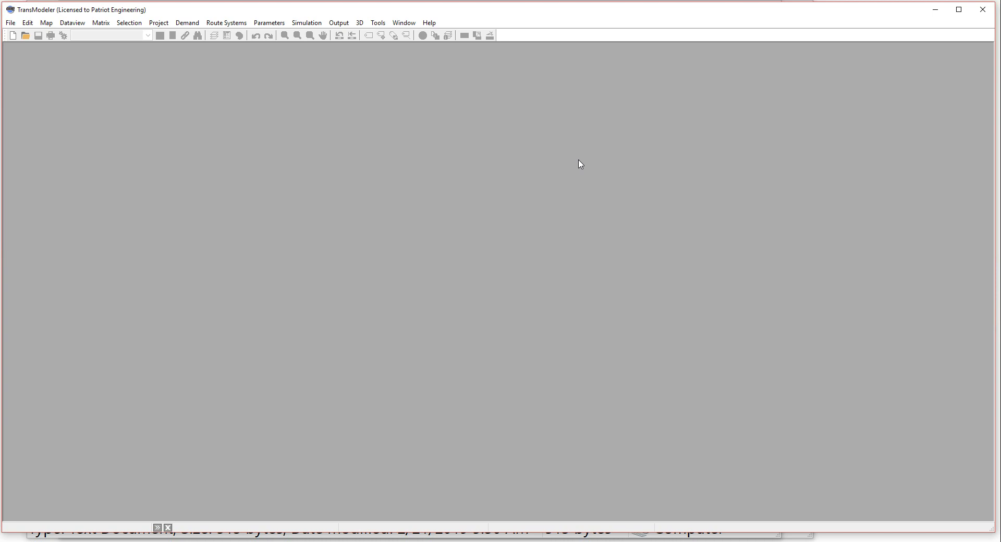
Open the I-5870_2045_NB simulation project from the I-5870_2045_NB 020419 folder in NCDOT Deliverables\MOE Spreadsheets
left_click(12, 541)
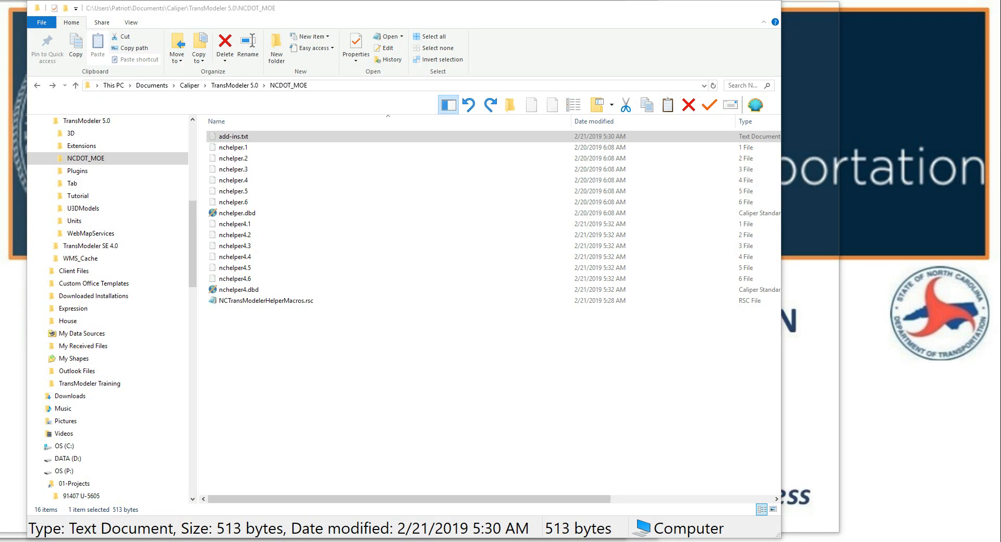
left_click(110, 540)
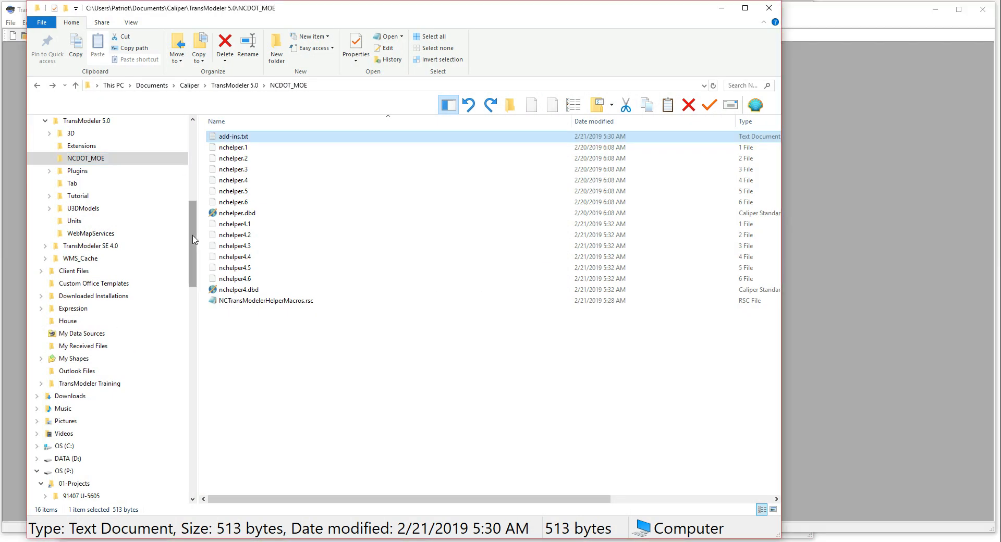
scroll(156, 313, "down", 6)
scroll(172, 338, "down", 10)
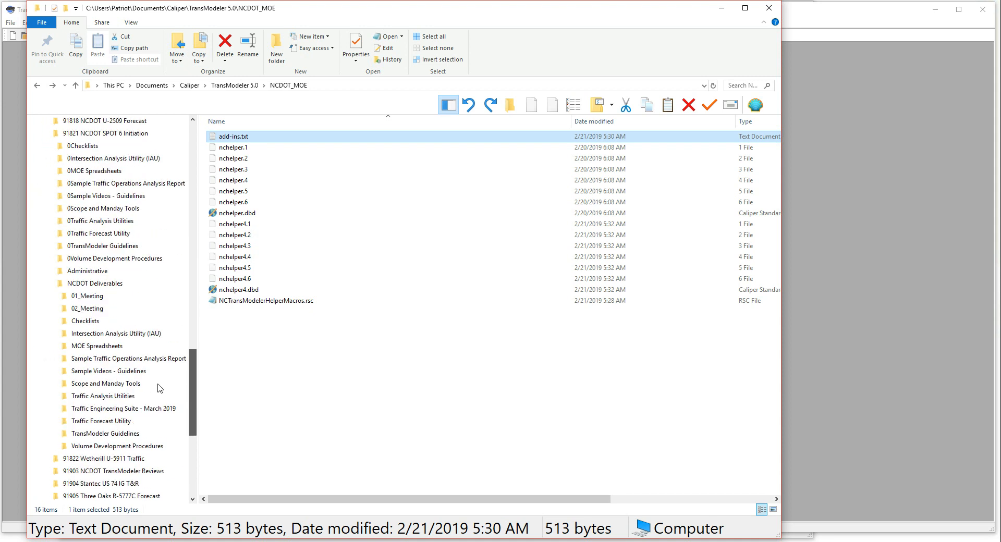
left_click(74, 348)
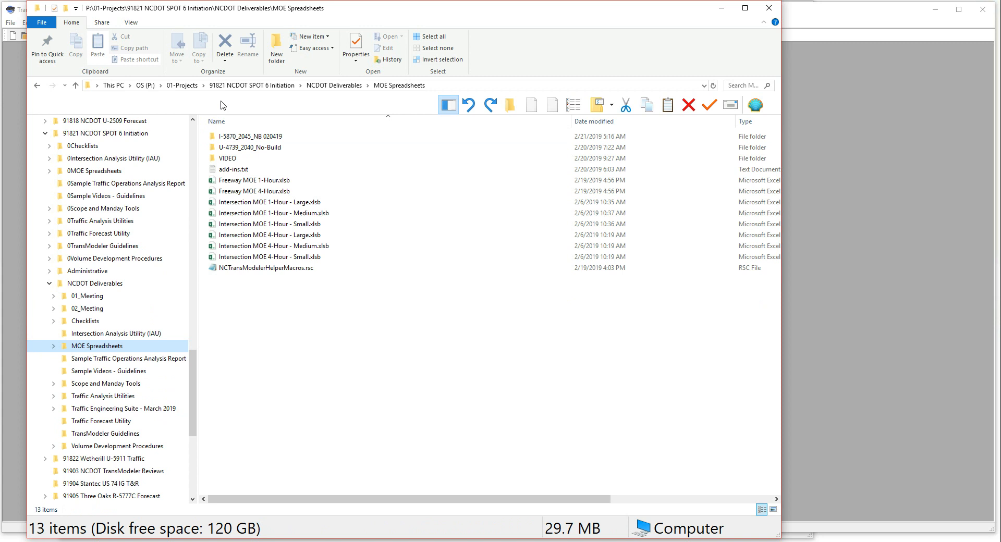
double_click(234, 137)
double_click(244, 213)
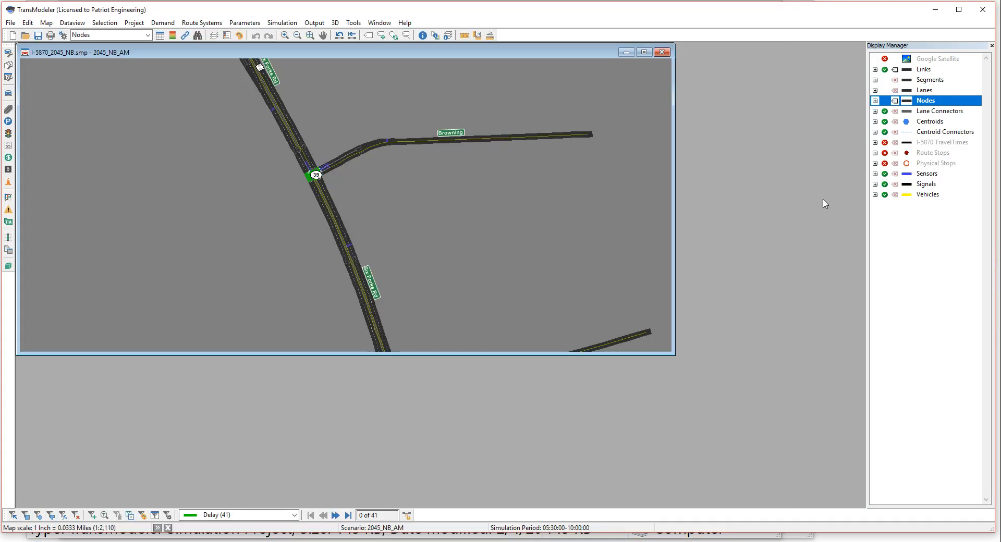
Show the whole network and open the node information for the boundary node at the southern end of I-440
right_click(497, 200)
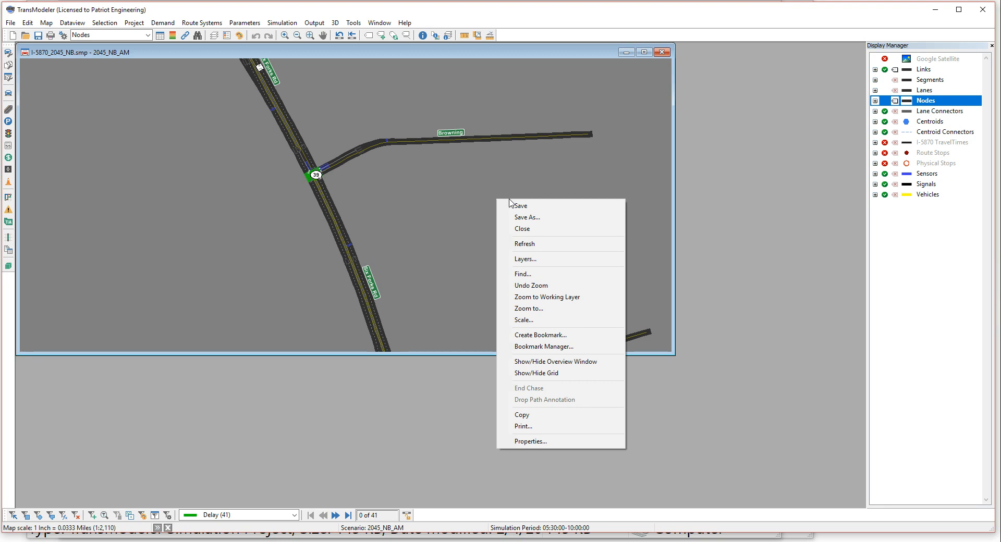
left_click(311, 39)
left_click(311, 38)
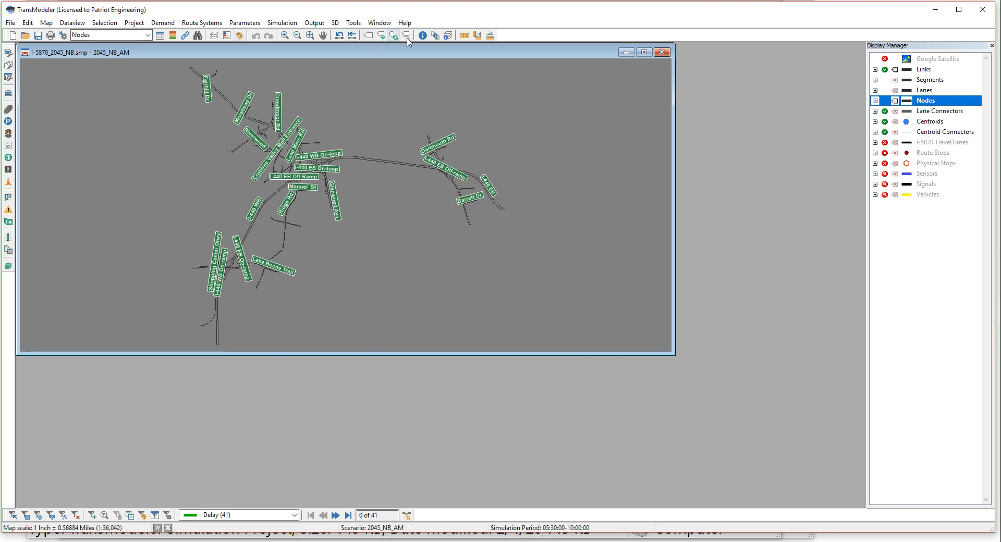
scroll(217, 344, "up", 2)
left_click_drag(214, 339, 415, 181)
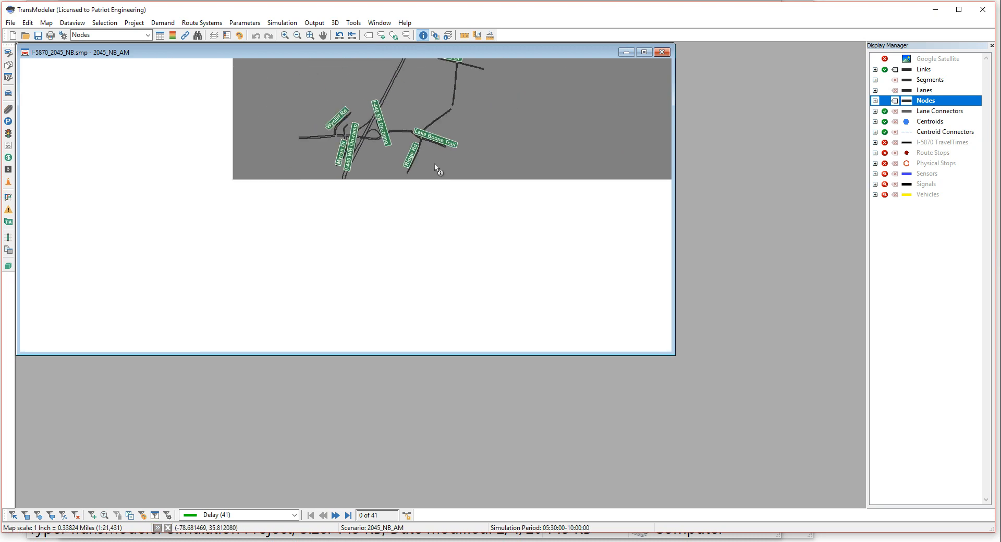
scroll(367, 266, "up", 3)
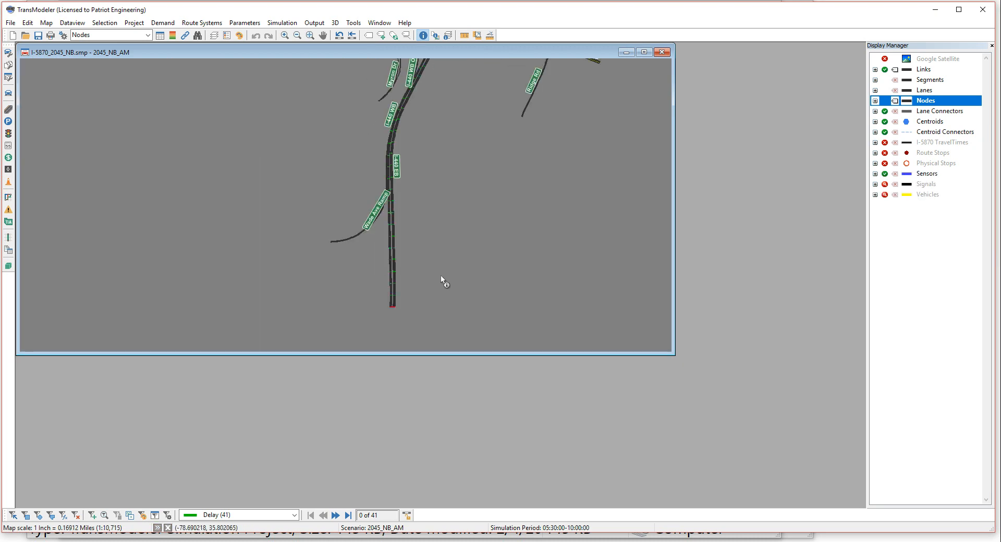
left_click_drag(427, 282, 430, 166)
scroll(408, 186, "up", 3)
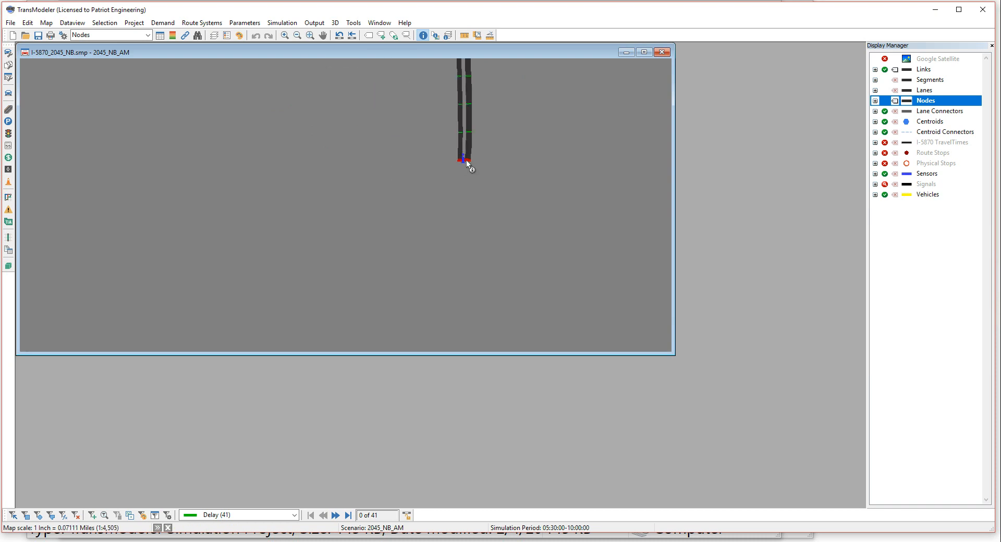
left_click(466, 159)
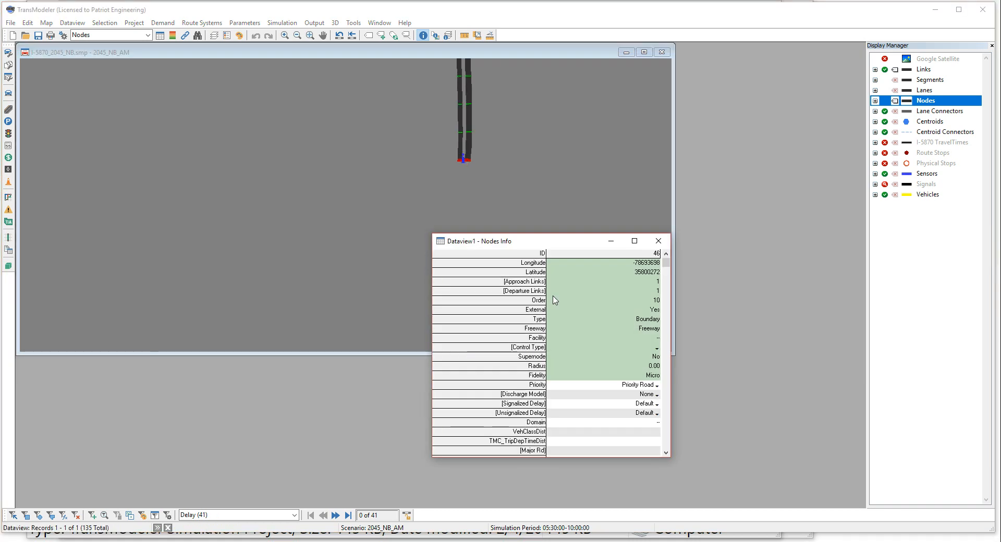
Set the boundary node's Major Rd field to "I-440, west of Lake Boone Trail" and close its node information
scroll(578, 410, "down", 1)
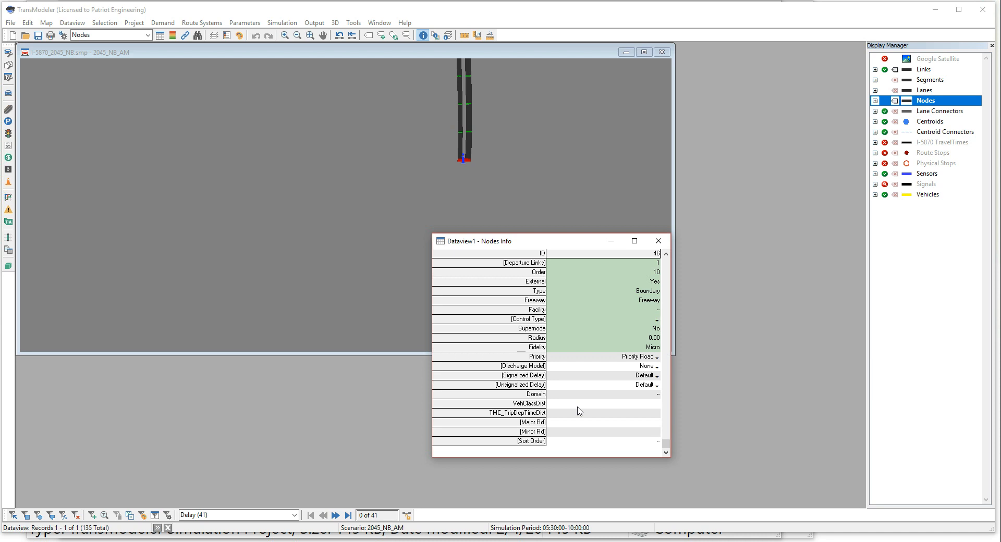
scroll(579, 411, "up", 1)
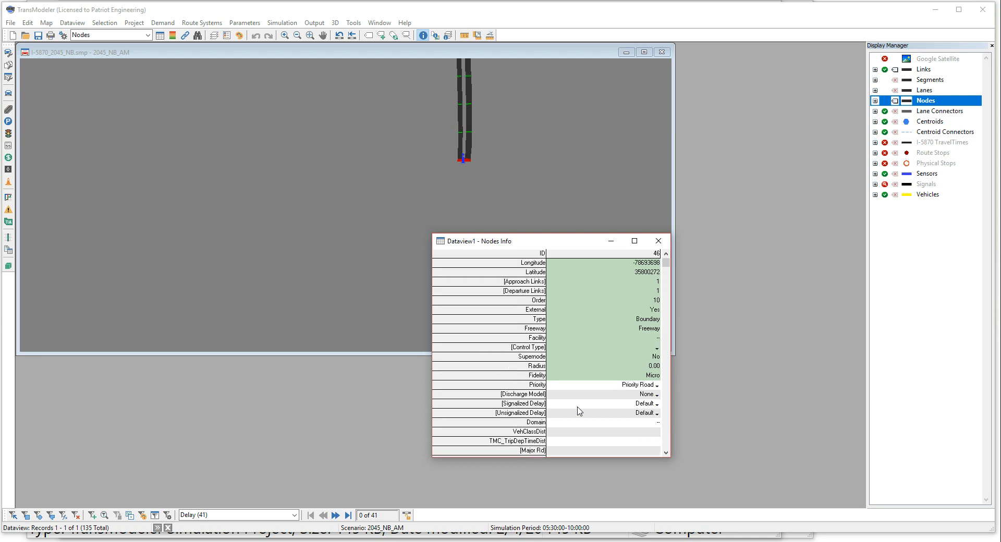
scroll(579, 411, "down", 1)
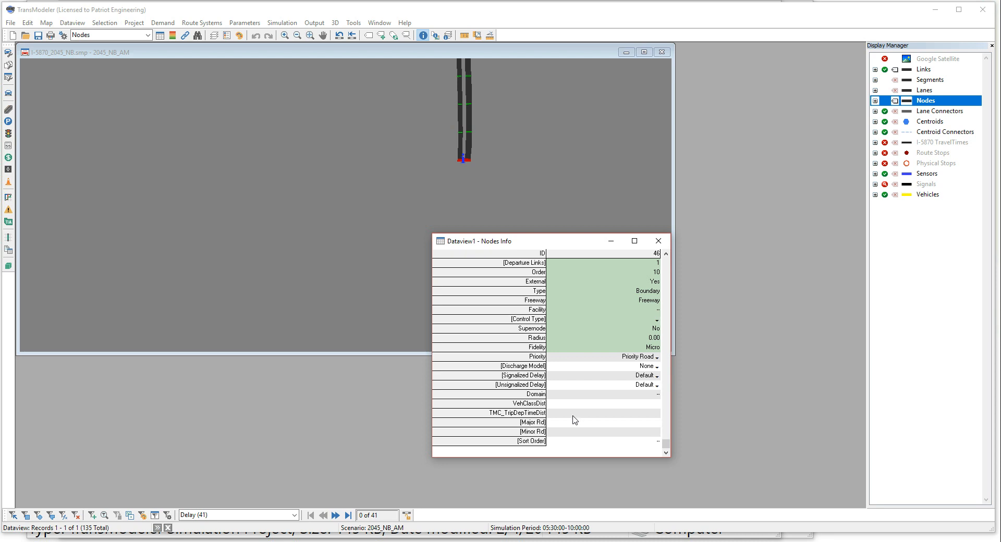
left_click(568, 423)
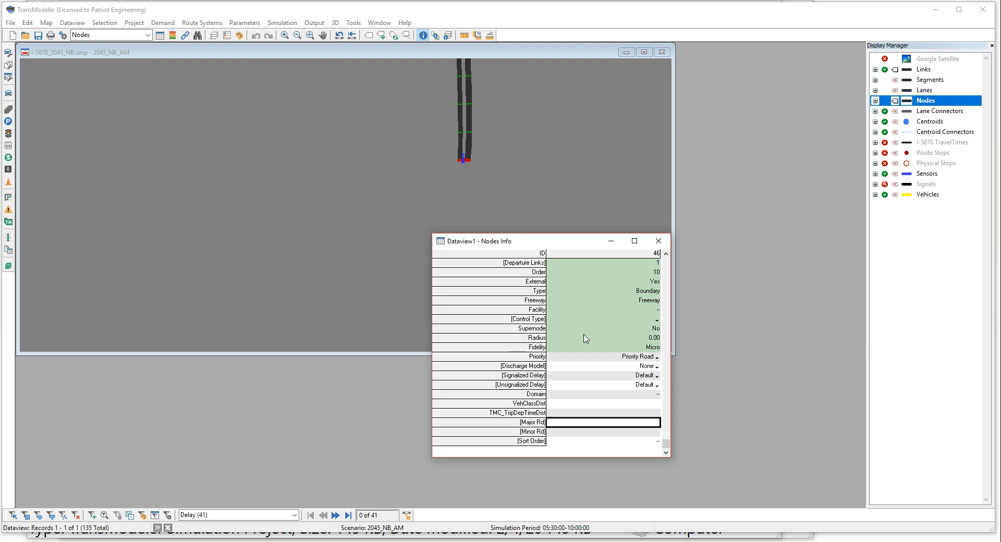
scroll(585, 339, "up", 1)
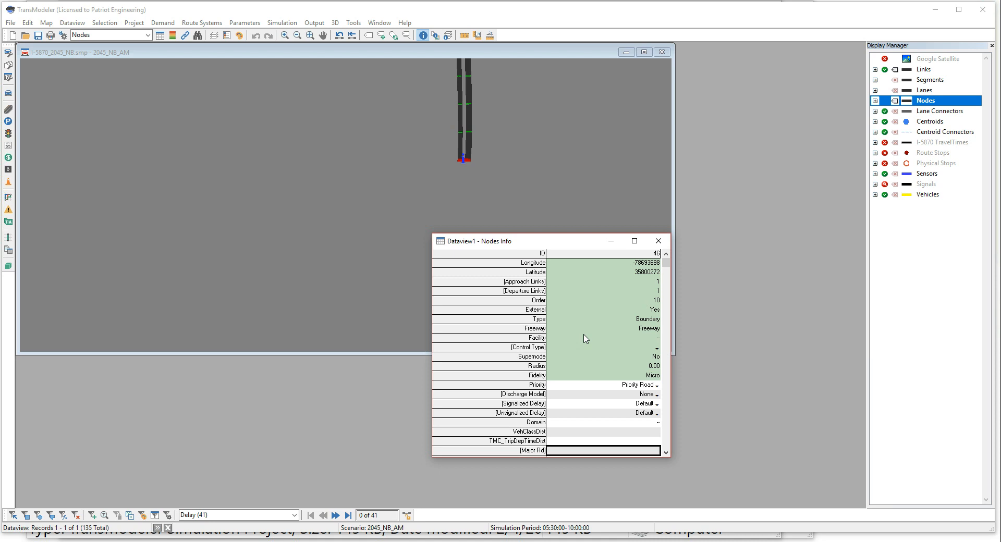
scroll(585, 339, "down", 1)
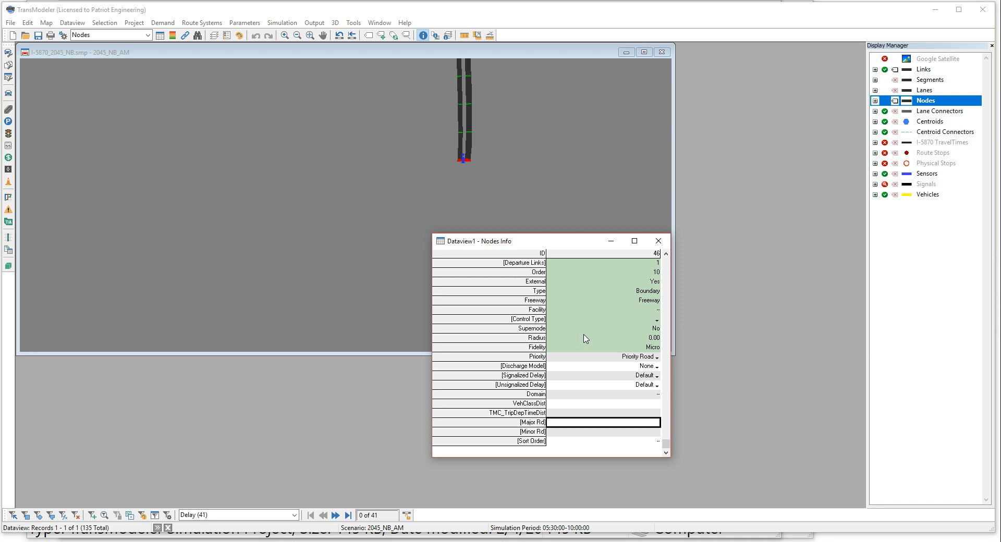
type("I-44")
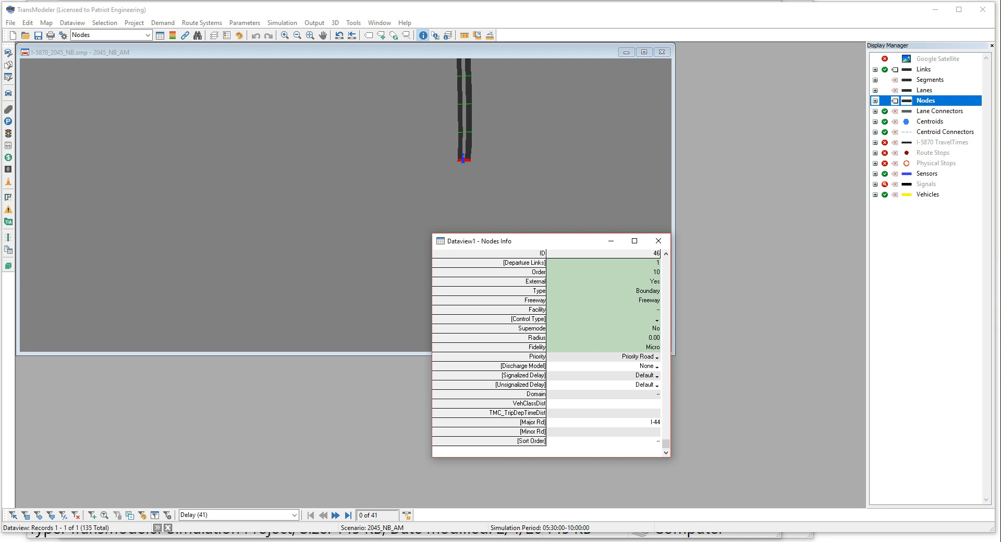
type("0, west of Lake Boone Trai")
left_click(657, 241)
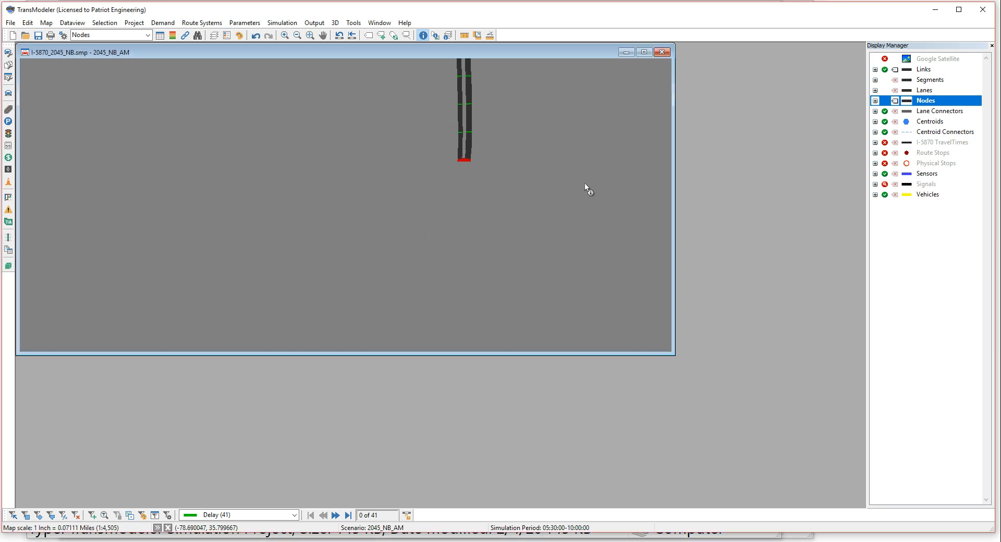
Open the node information for the boundary node at the eastern end of I-440, beyond Six Forks Rd
scroll(557, 188, "down", 5)
left_click_drag(481, 105, 284, 247)
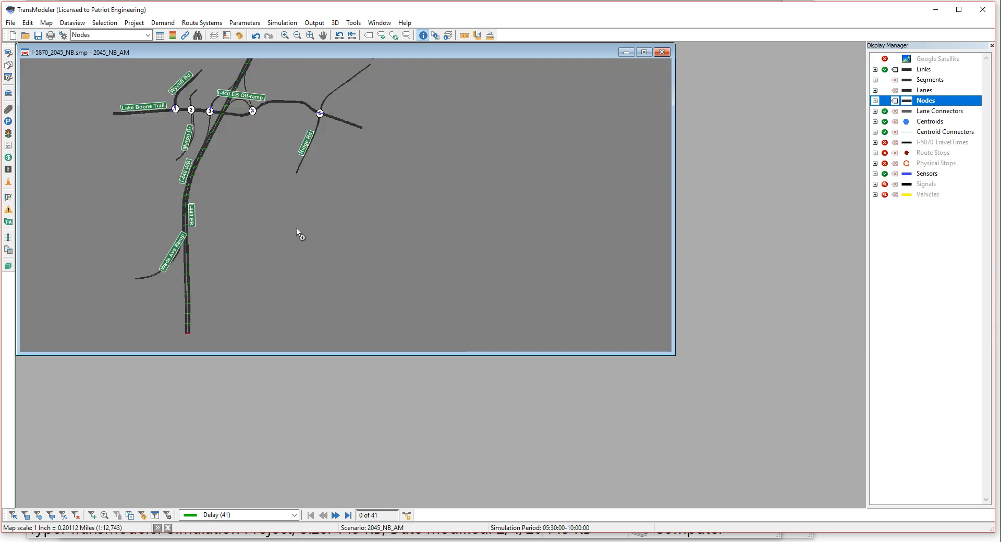
left_click_drag(382, 77, 258, 210)
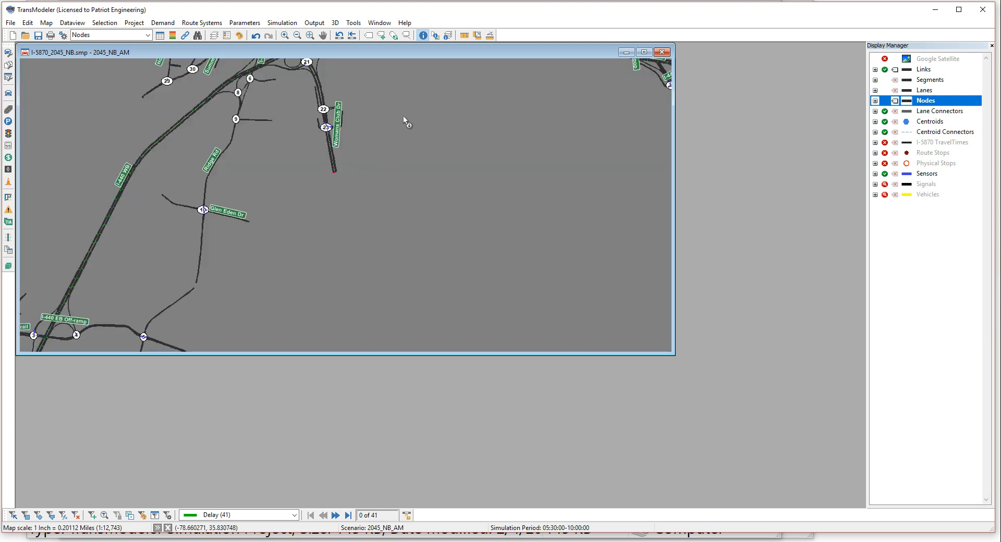
left_click_drag(402, 114, 204, 263)
left_click_drag(615, 307, 490, 220)
scroll(500, 219, "up", 3)
left_click_drag(615, 213, 240, 180)
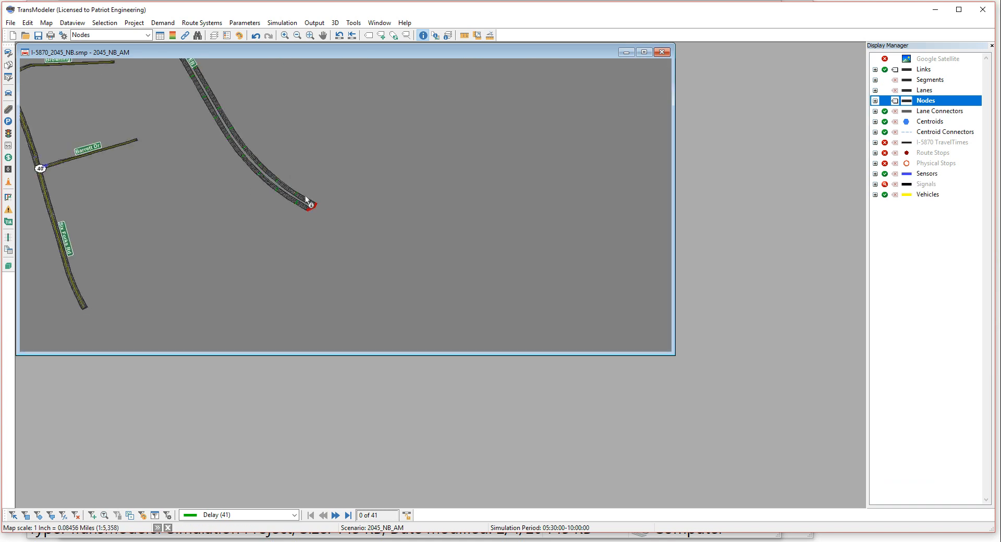
left_click(313, 207)
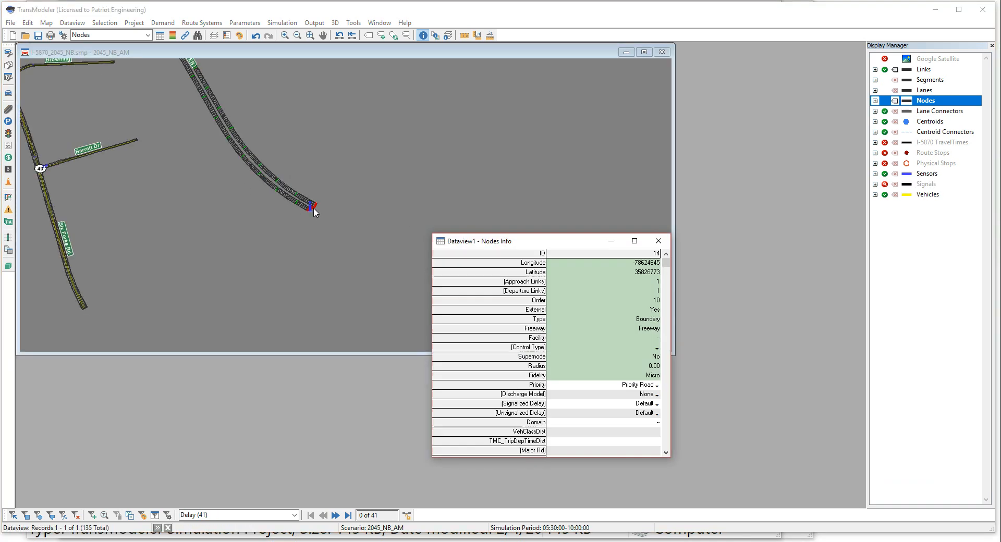
Set the eastern boundary node's Major Rd field to "I-440, east of Six Forks Road" and close its node information
left_click(592, 451)
type("I-440")
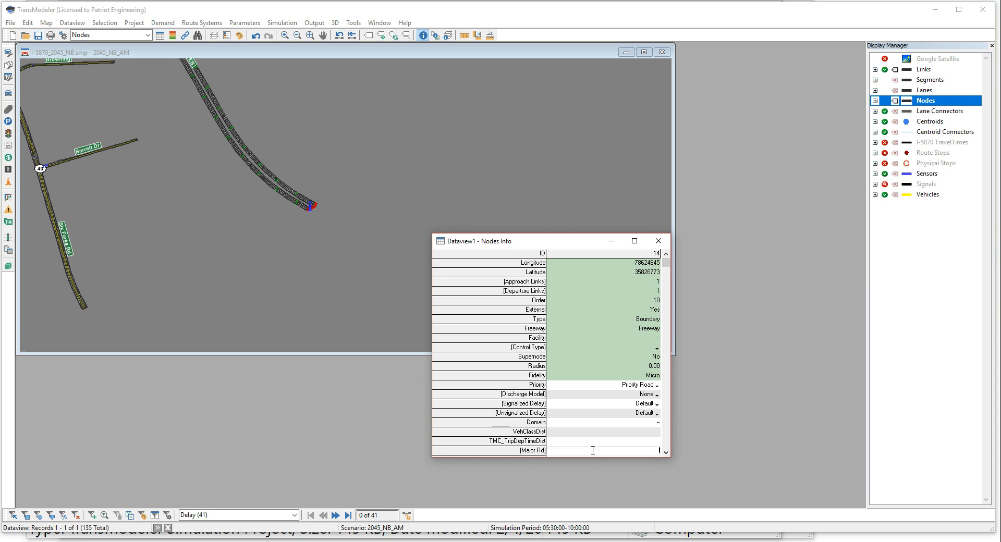
type(", east of Six Forks Road")
key("Return")
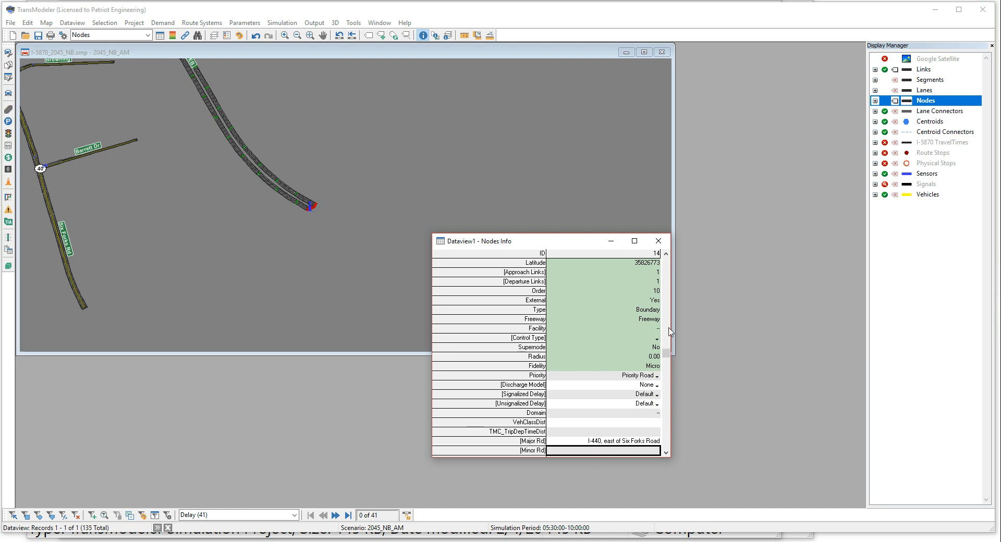
left_click(658, 241)
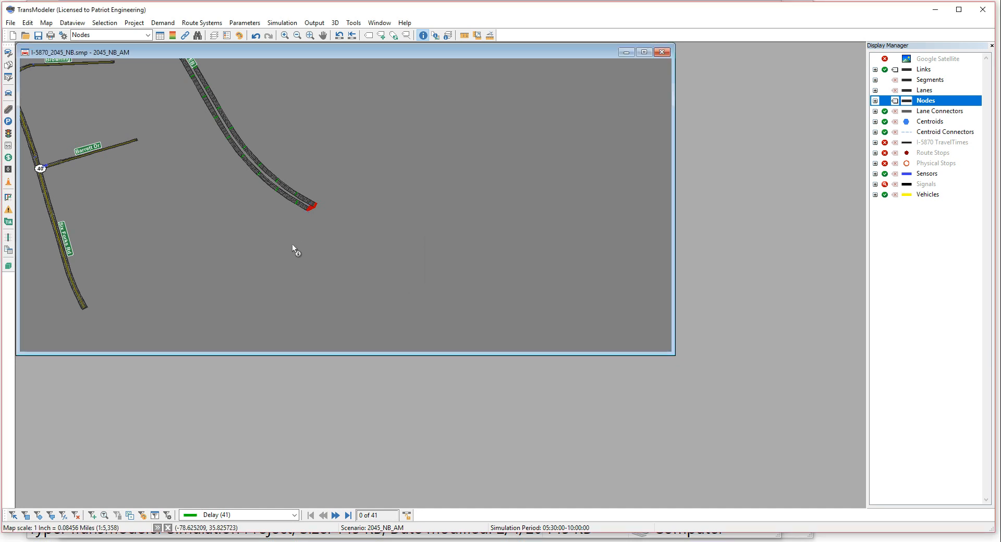
Open the dataview of the Nodes layer and limit it to the records in the Delay selection set
scroll(253, 259, "down", 2)
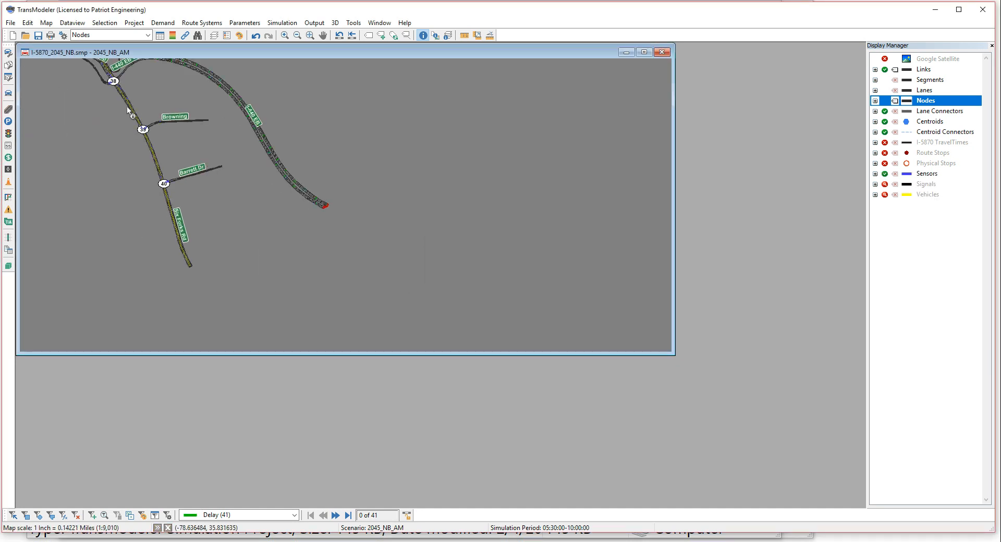
left_click_drag(146, 126, 311, 240)
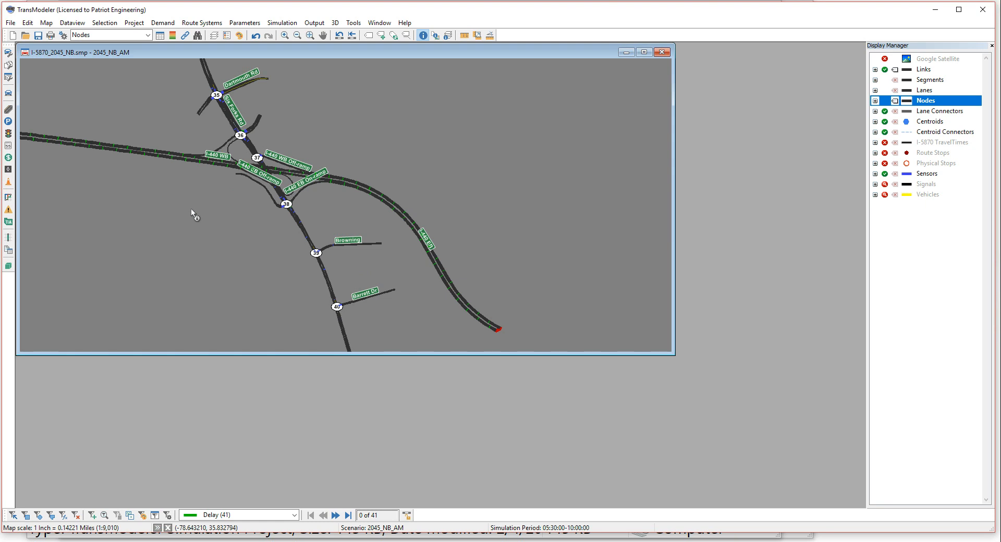
left_click(160, 35)
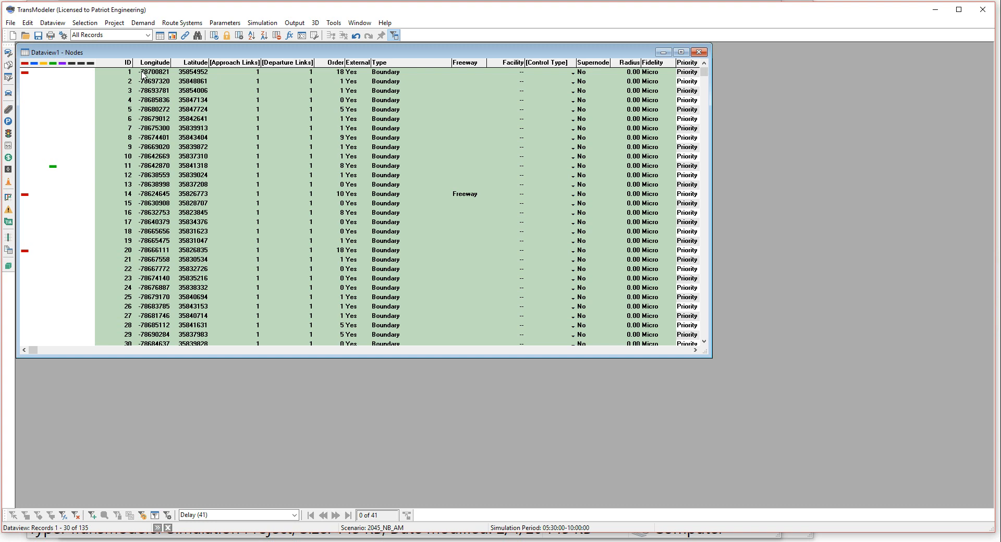
left_click(148, 35)
scroll(149, 96, "down", 3)
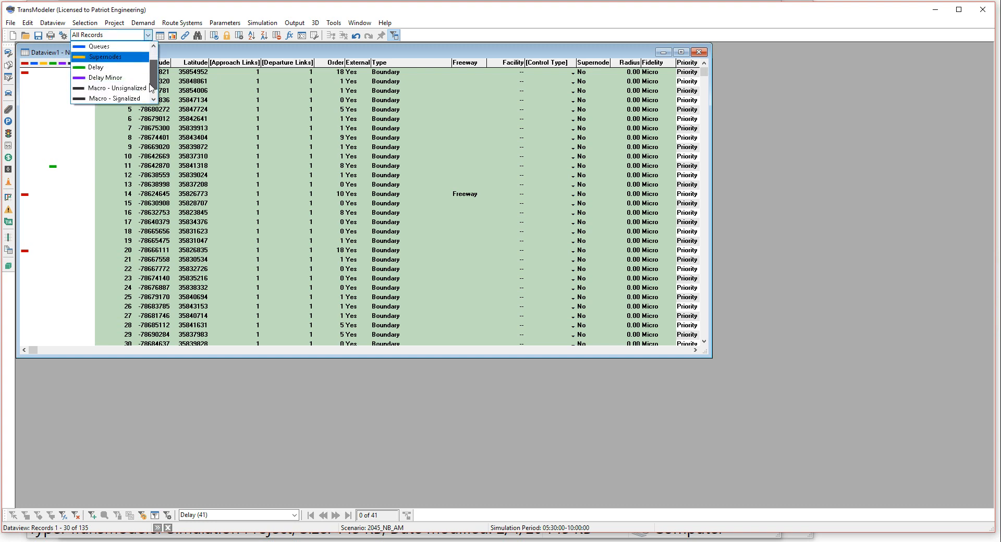
scroll(149, 99, "up", 3)
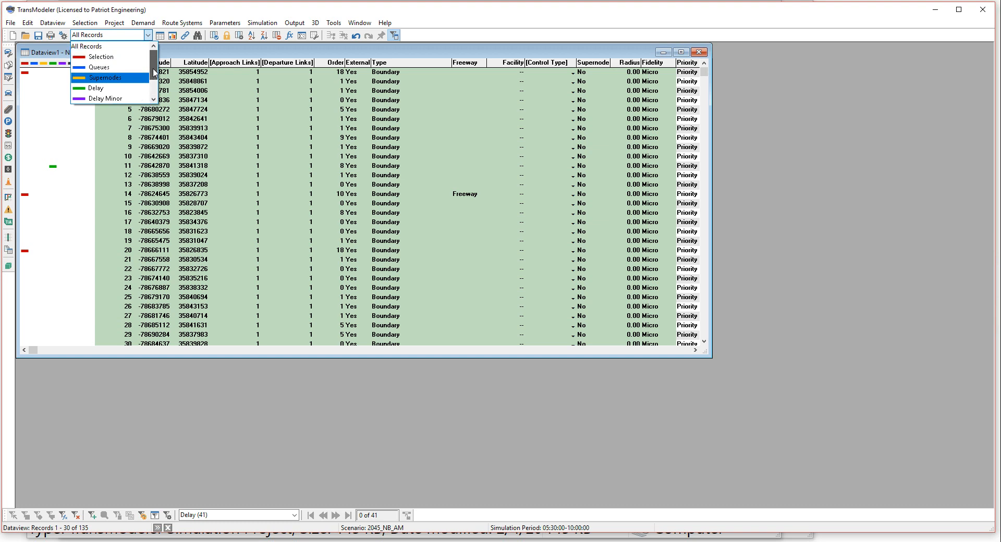
left_click(102, 89)
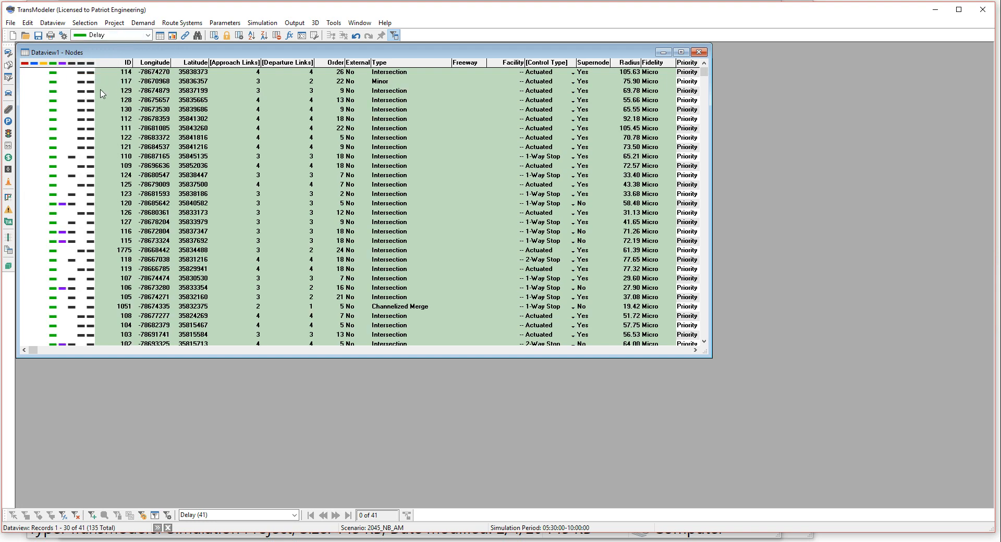
Review the Major Rd, Minor Rd and Sort Order fields of the Delay nodes, and close the dataview without saving changes
left_click(671, 351)
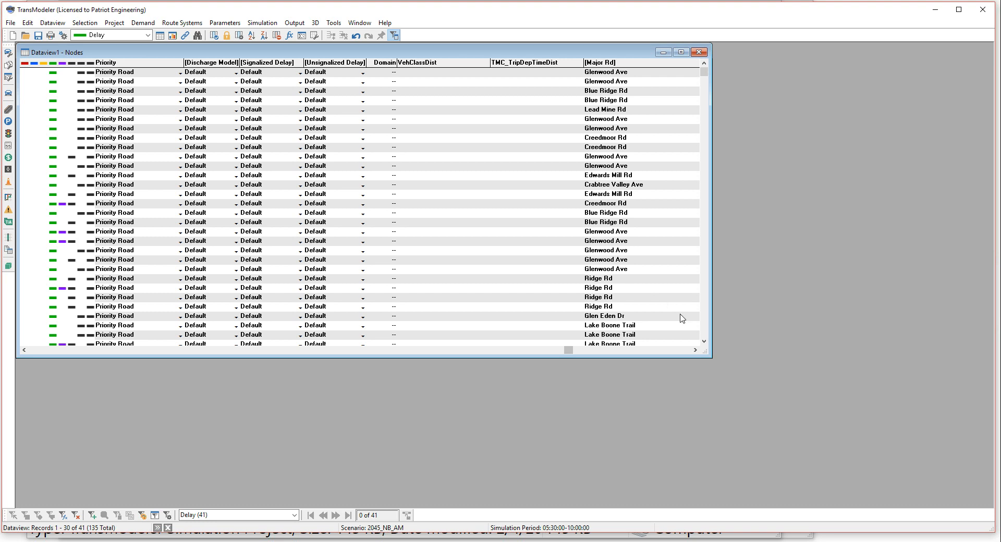
left_click(695, 350)
left_click(695, 350)
left_click(695, 350)
left_click(695, 350)
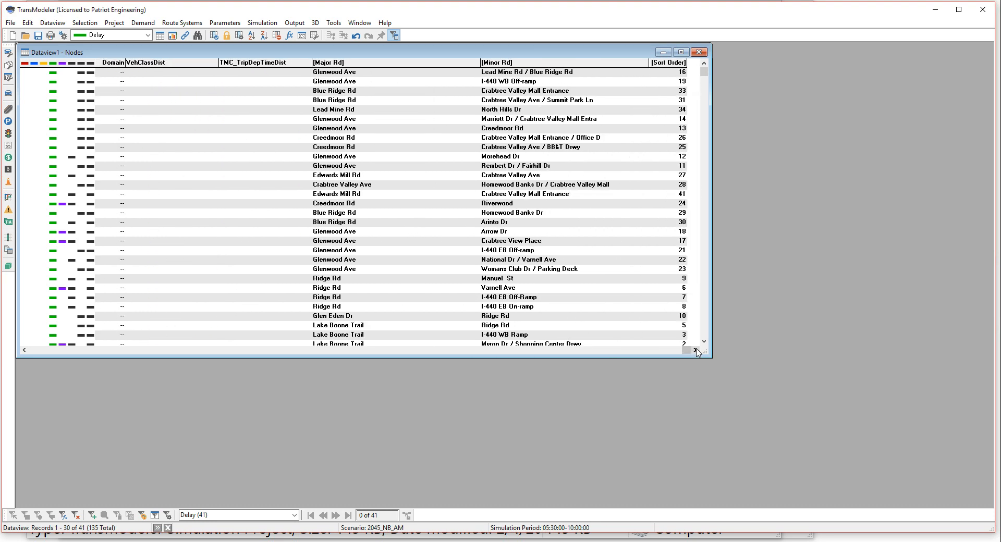
scroll(647, 168, "down", 4)
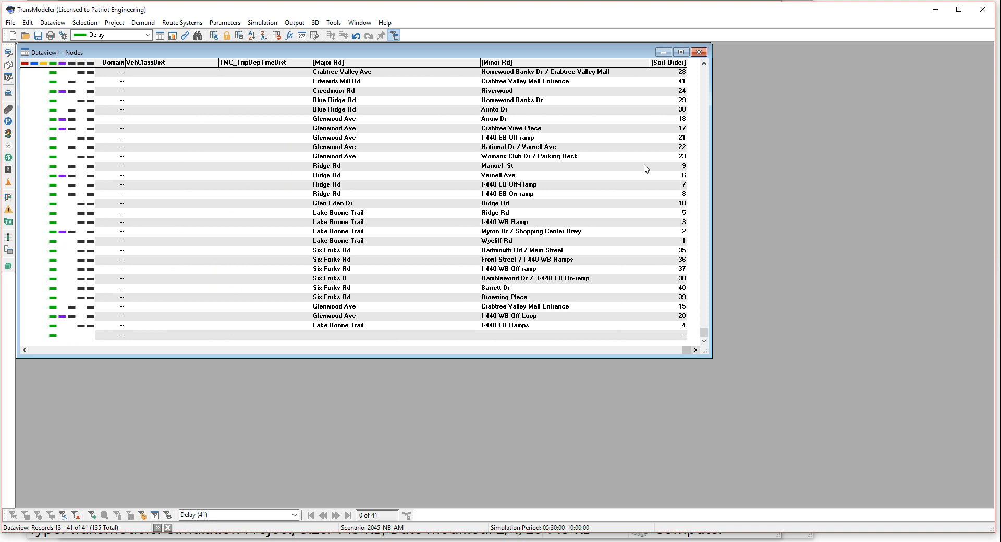
scroll(646, 168, "up", 4)
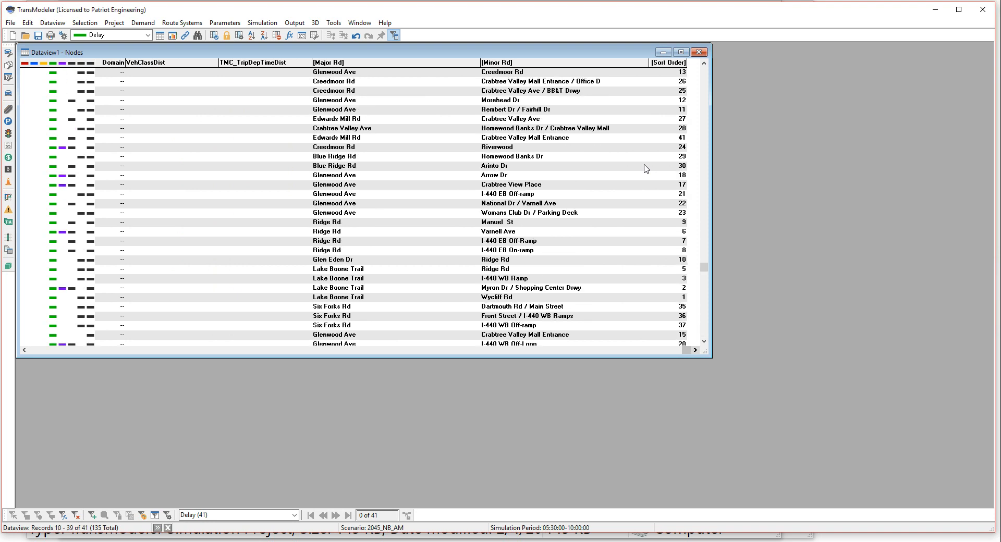
left_click(698, 52)
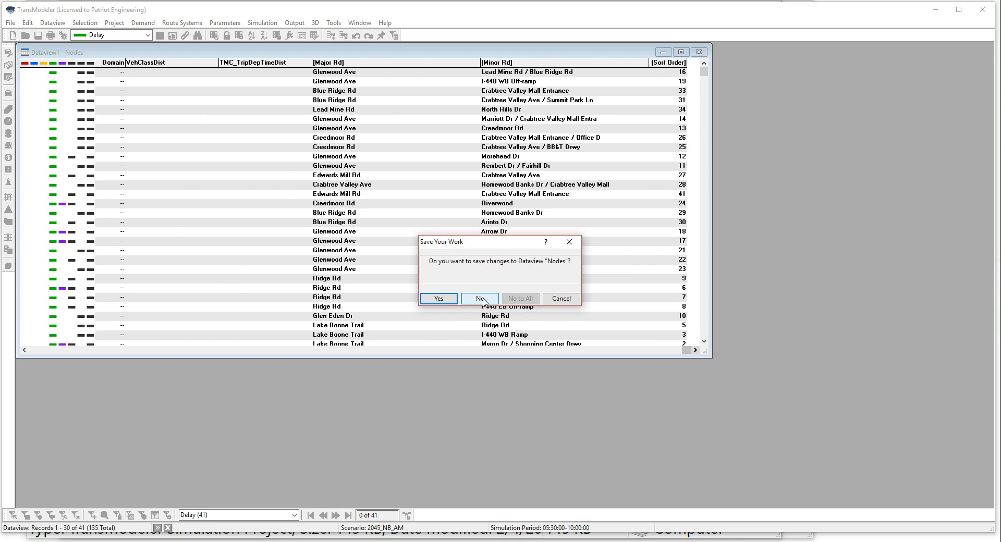
left_click(480, 299)
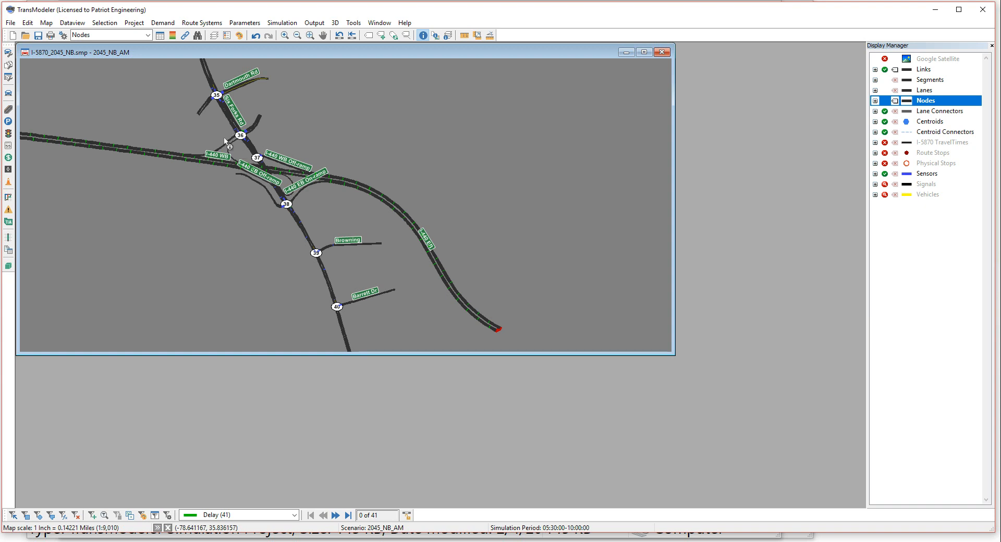
Run the "Simulate and Produce Outputs(4-hour peak)" add-in on the 2045_NB_AM scenario
left_click(356, 24)
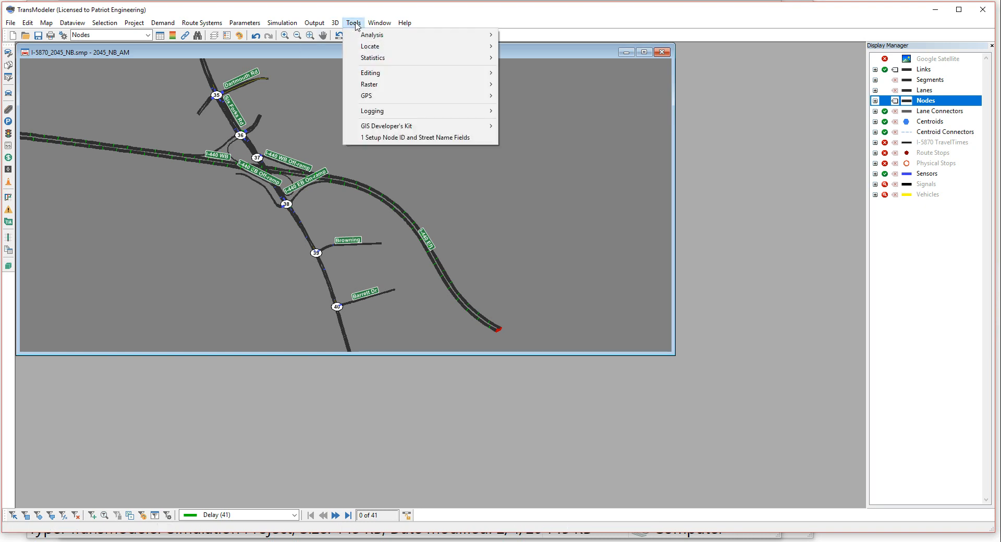
mouse_move(383, 125)
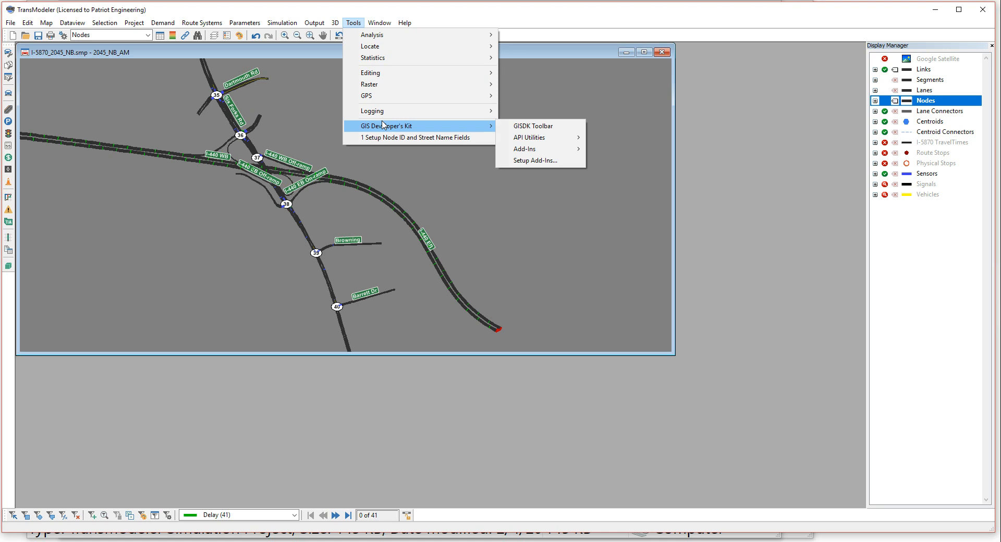
mouse_move(528, 151)
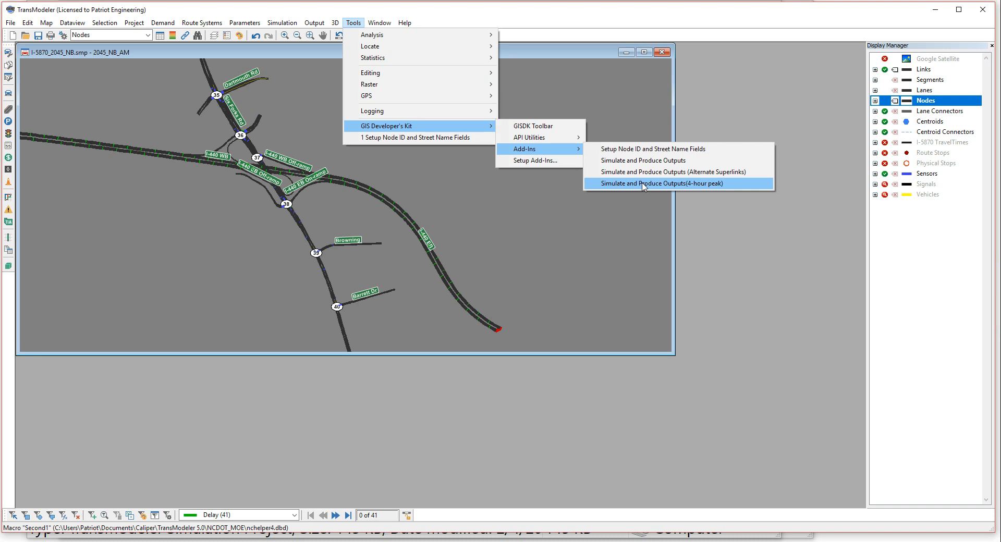
left_click(643, 184)
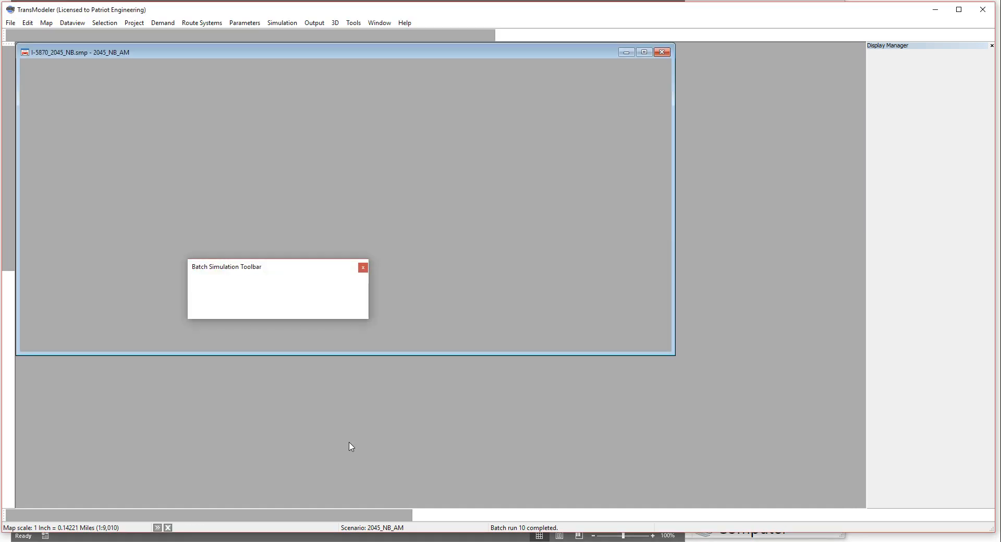
Switch to File Explorer and open "Intersection Level of Service - 2045_NB_AM.xlsx" from the project's Output\AM\Batch folder in Excel
key("alt+Tab")
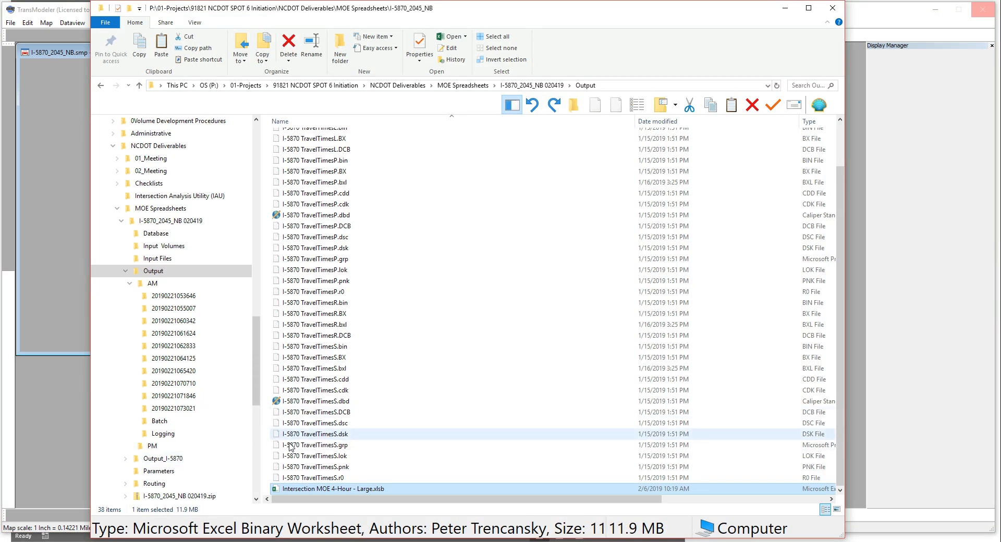
left_click(159, 421)
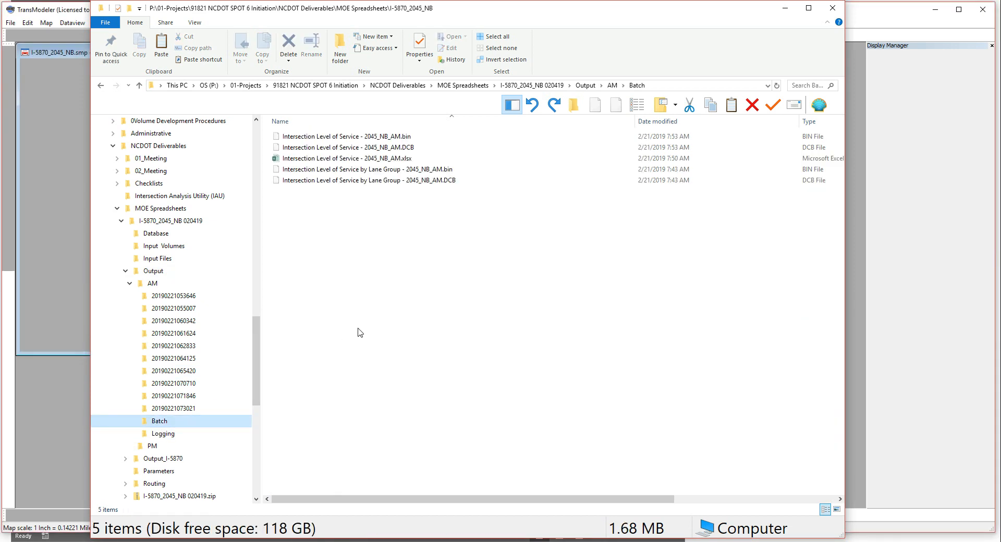
double_click(360, 160)
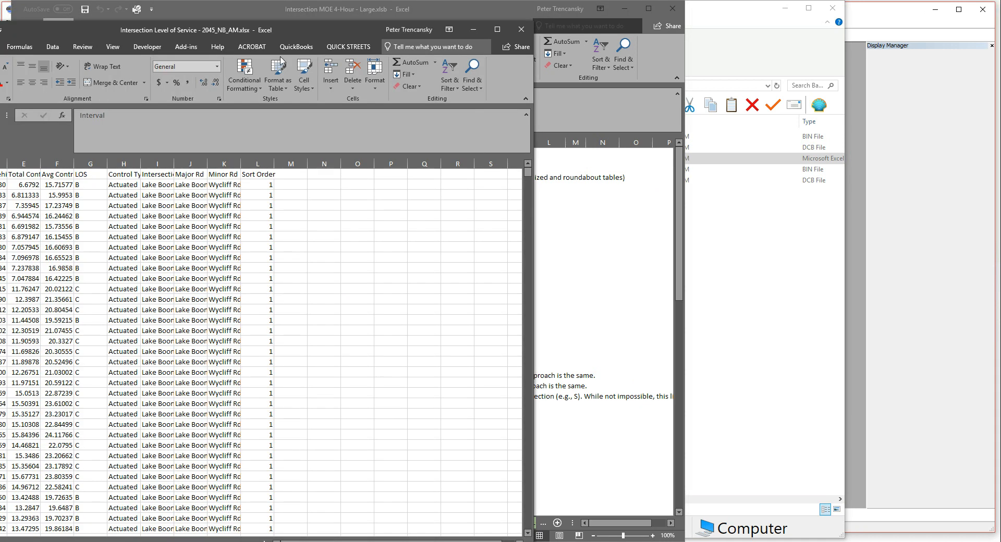
left_click_drag(342, 33, 419, 34)
Paste the 2045_NB_AM level-of-service rows from A2 through the Sort Order column as links at A3 on the MOE workbook's 01-AM_LOSInt sheet
left_click(96, 162)
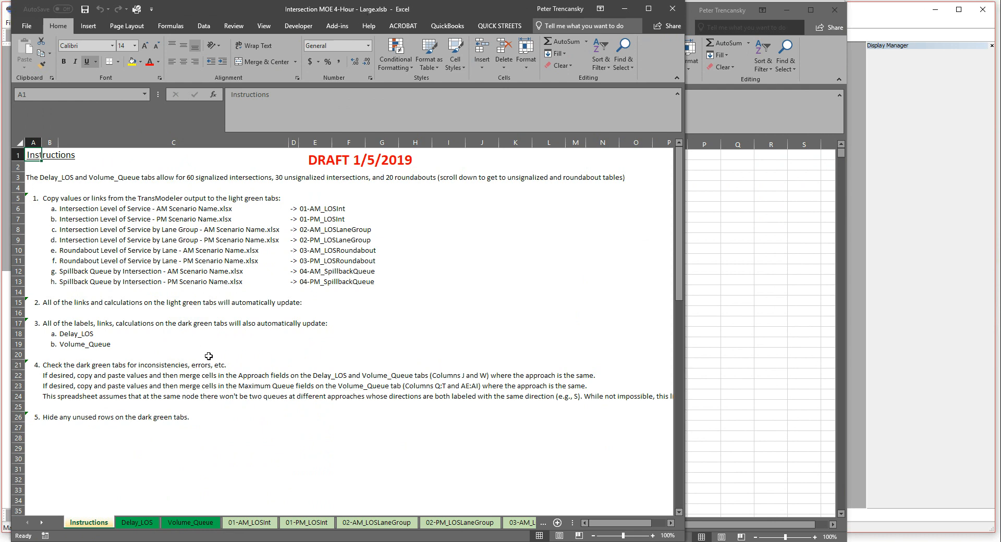
left_click(248, 523)
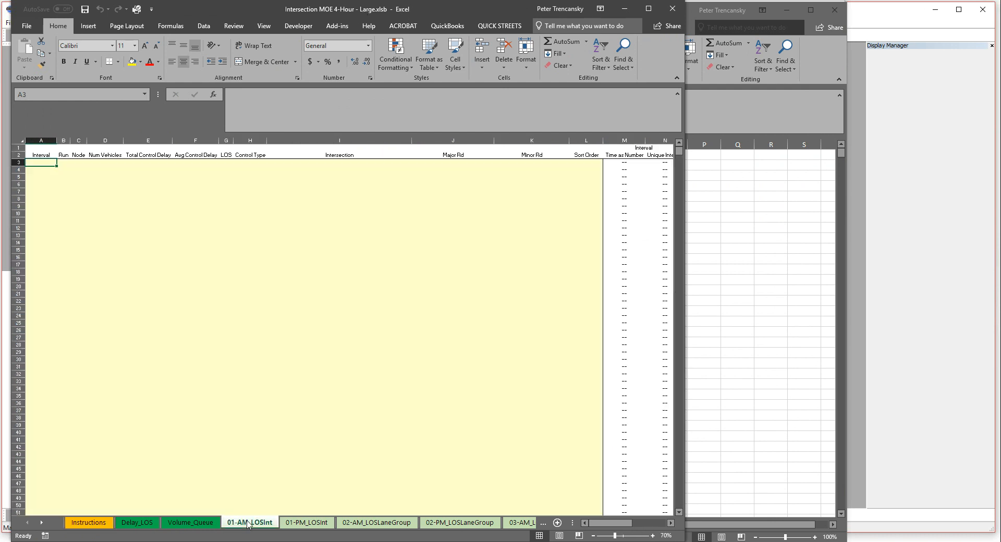
left_click(762, 315)
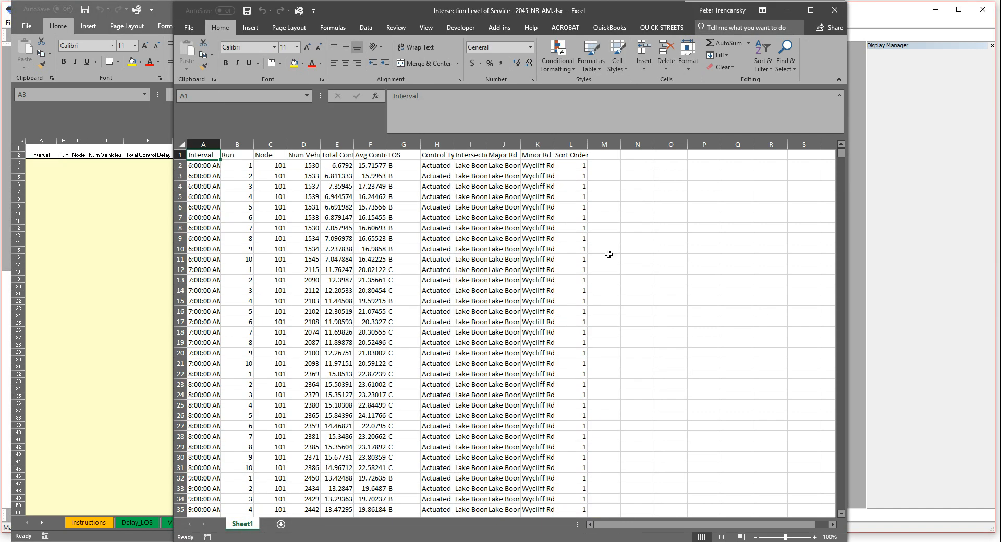
left_click_drag(190, 162, 590, 503)
right_click(541, 391)
left_click(555, 194)
key("ctrl+Home")
left_click(33, 162)
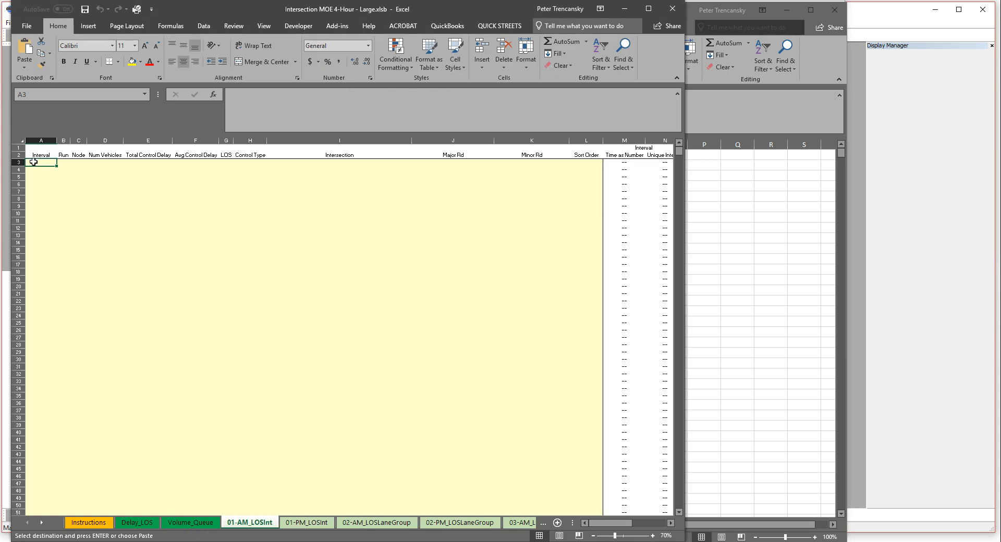
right_click(33, 162)
left_click(137, 206)
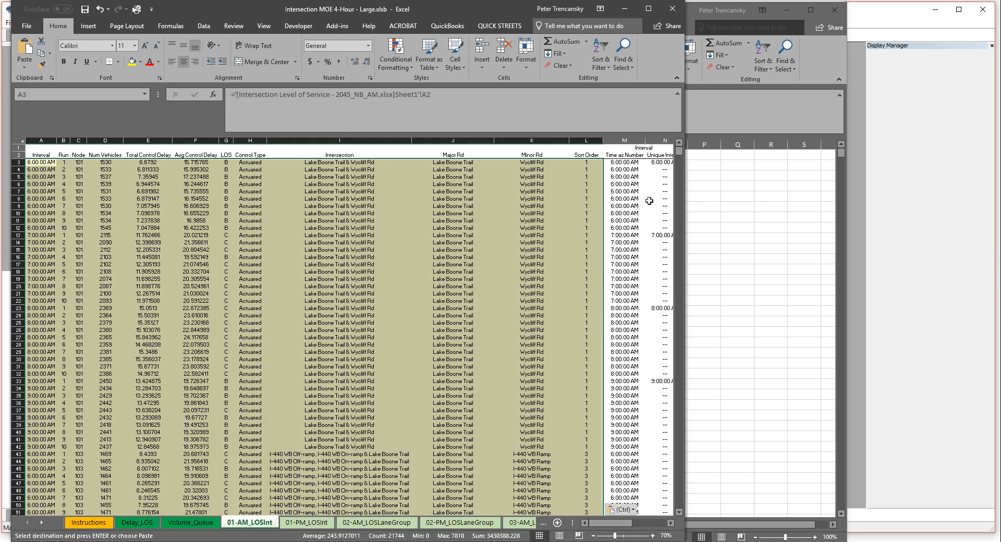
Widen the MOE workbook window and examine the calculated interval, sort order and average delay columns beside the linked data
left_click_drag(687, 230, 978, 249)
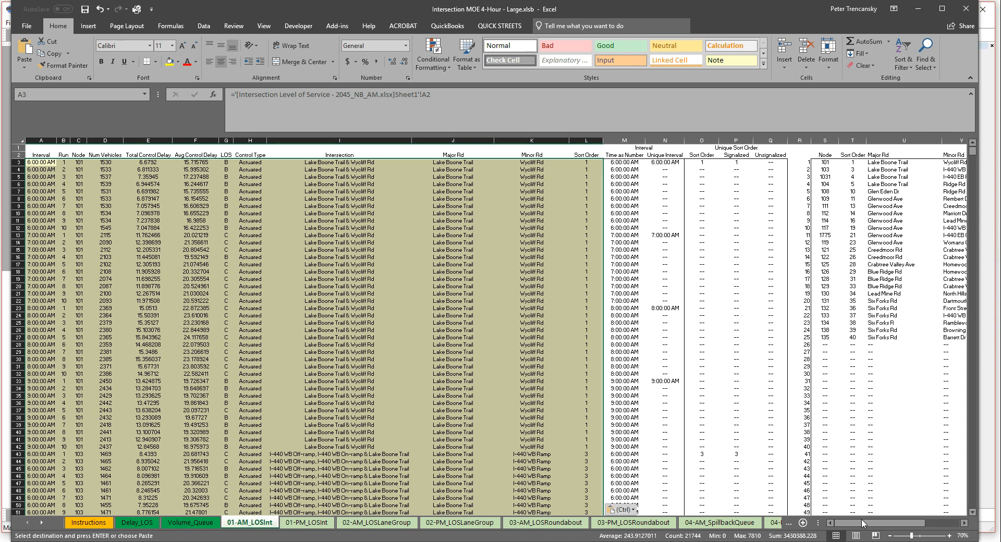
left_click_drag(862, 523, 881, 528)
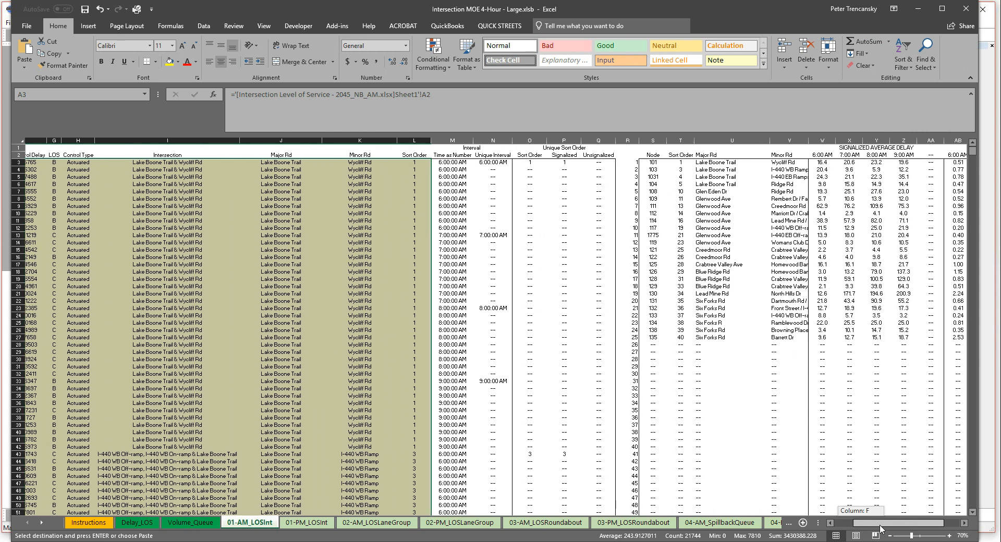
left_click_drag(880, 528, 861, 531)
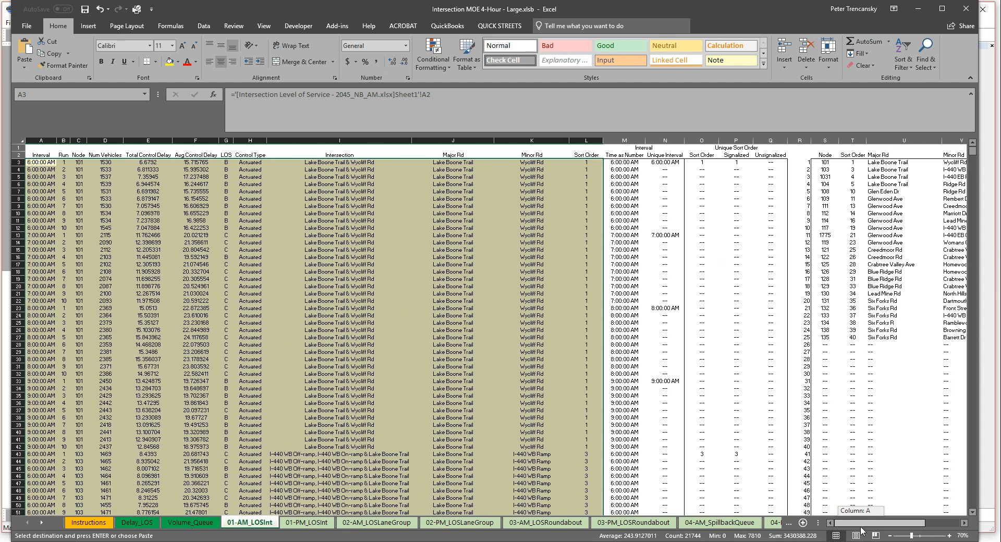
left_click_drag(861, 531, 861, 530)
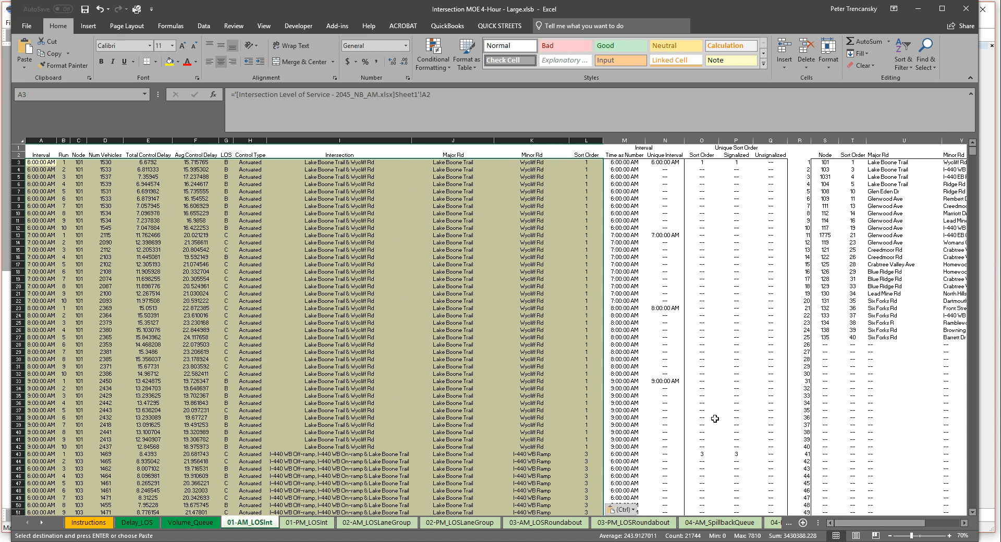
Examine the signalized intersection tables on the MOE workbook's Delay_LOS and Volume_Queue sheets
left_click(145, 523)
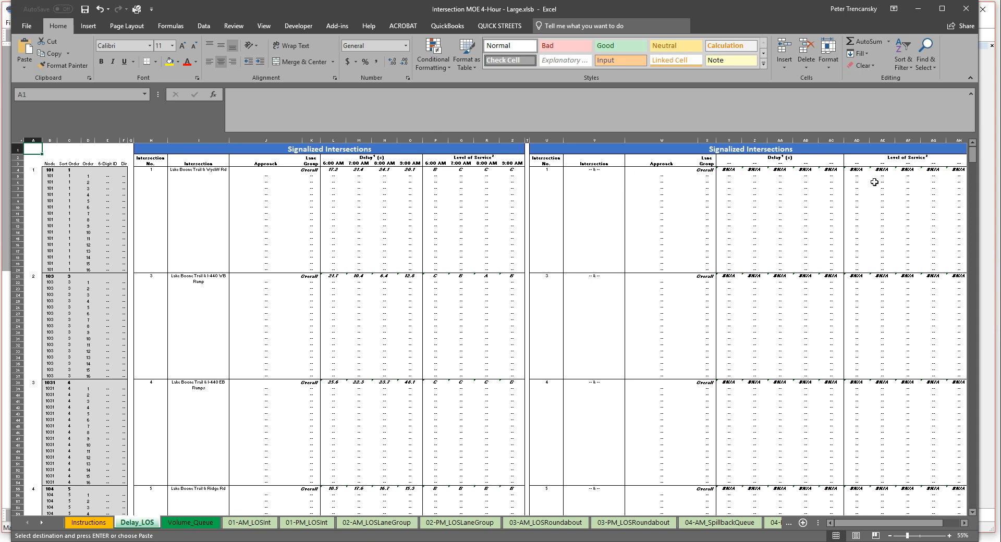
left_click(185, 524)
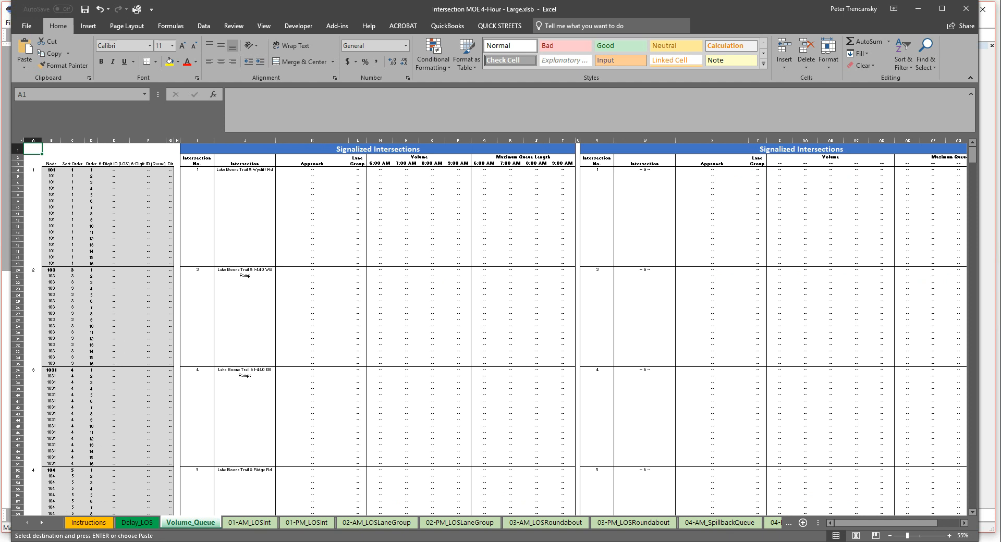
Switch to File Explorer and open "I-5870 2045 NB Intersection MOEs.xlsb" from the project's Output_I-5870 folder in Excel
left_click(82, 541)
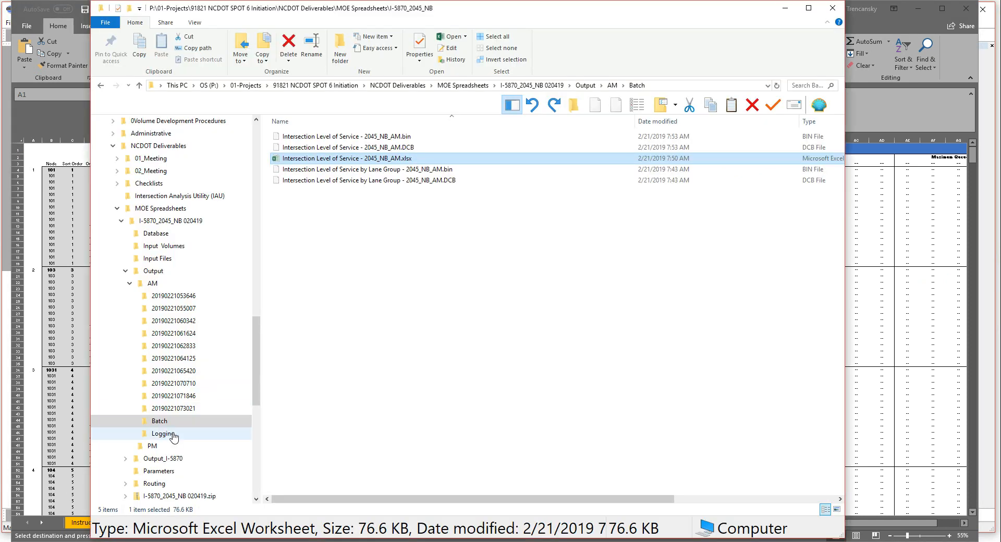
left_click(162, 458)
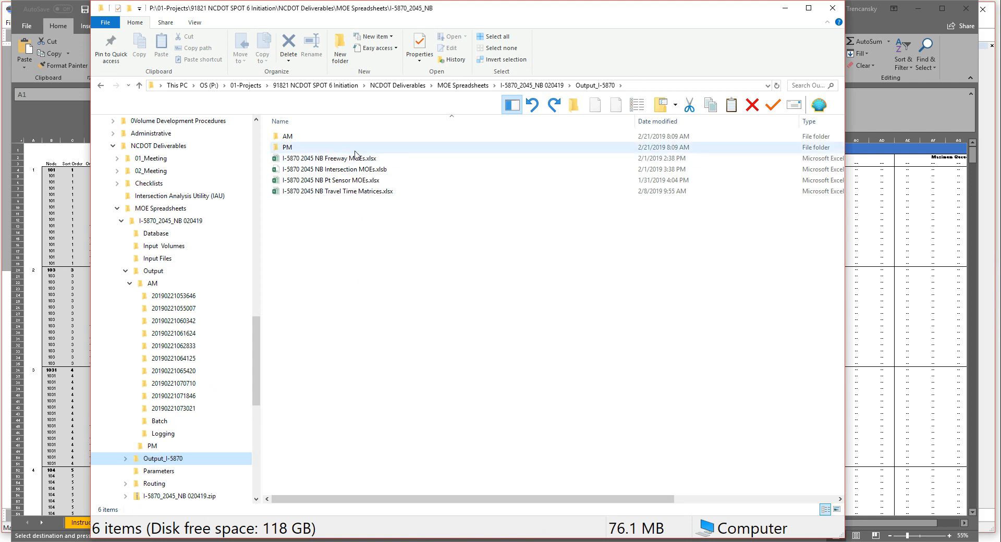
double_click(353, 174)
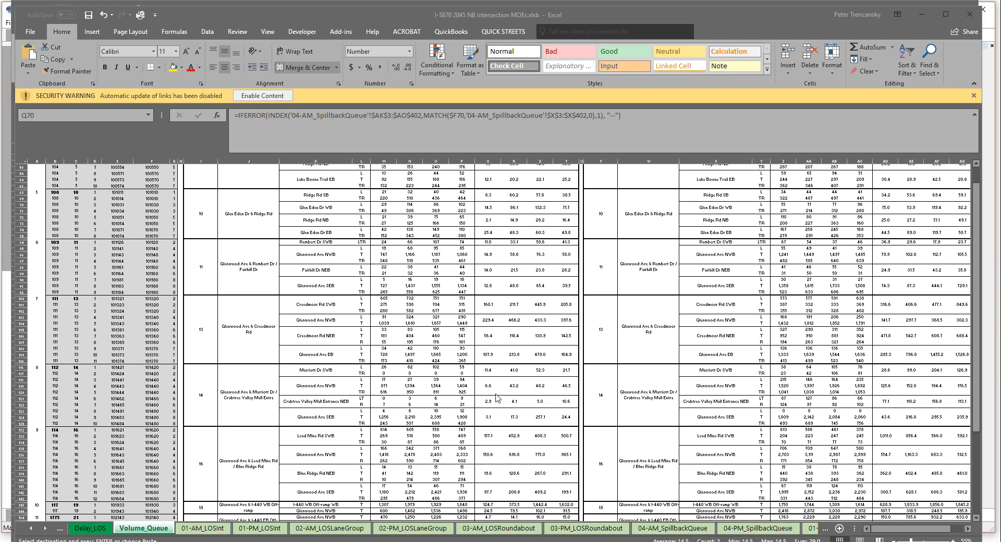
Examine the completed Volume_Queue sheet and the Delay_LOS sheet's unsignalized and signalized intersection tables
scroll(495, 398, "up", 9)
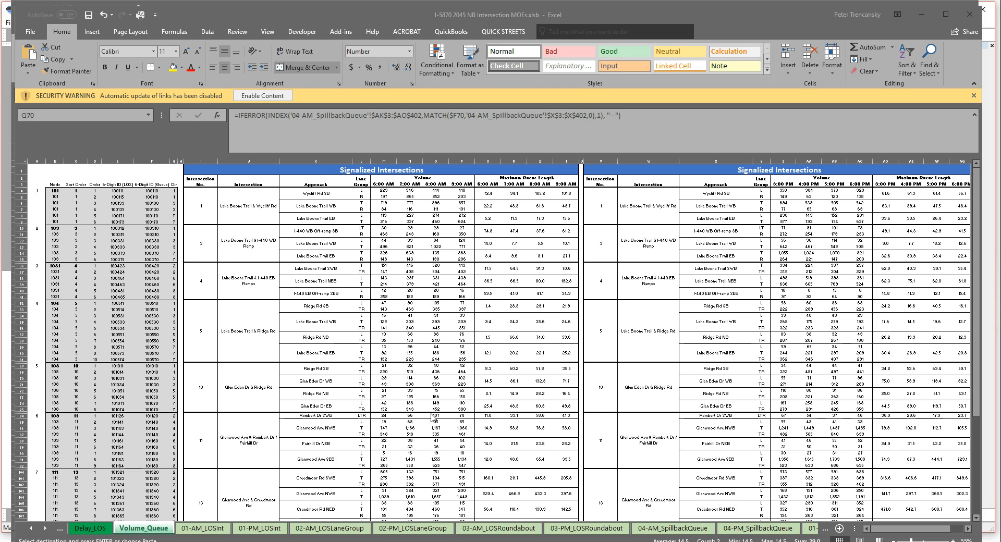
left_click(95, 530)
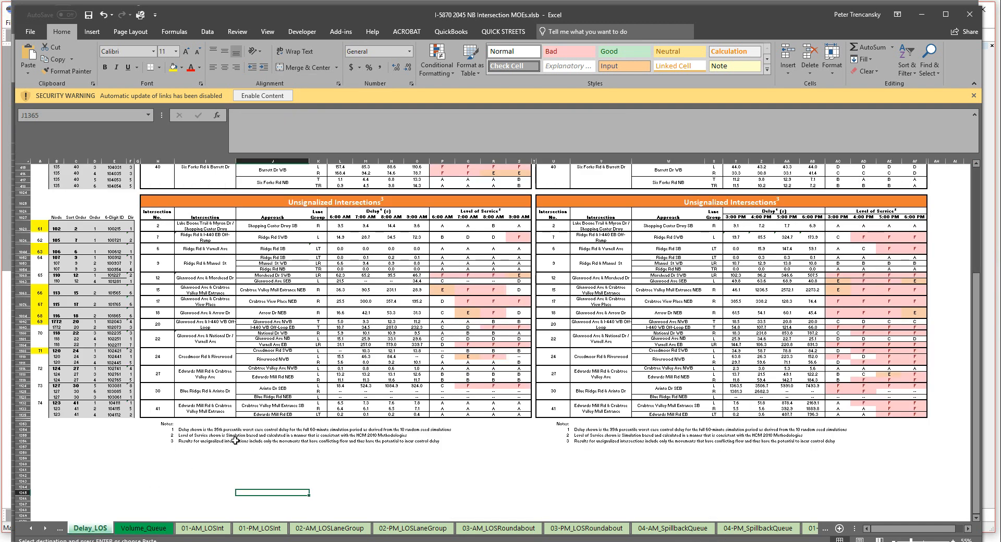
scroll(235, 441, "up", 12)
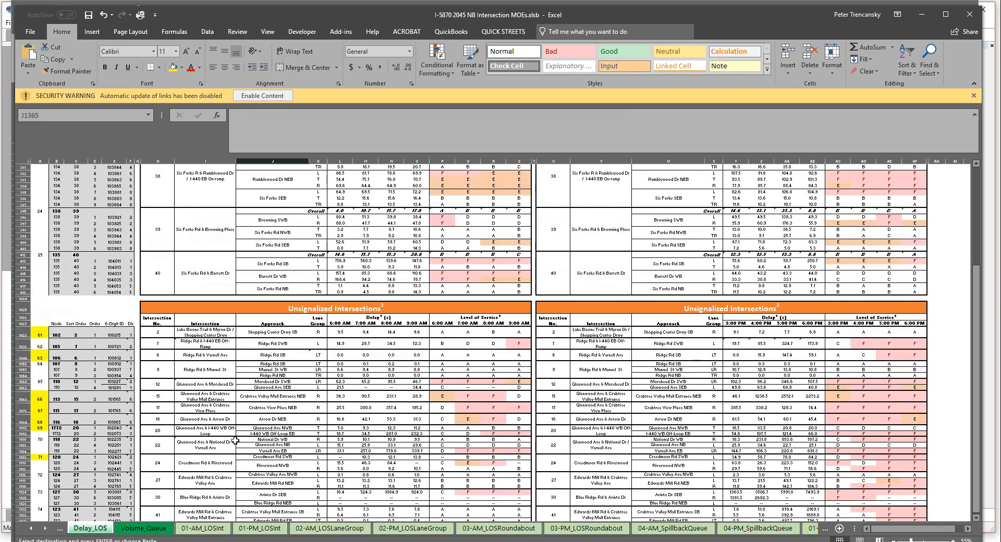
scroll(235, 440, "up", 2)
scroll(235, 438, "down", 5)
scroll(236, 437, "down", 2)
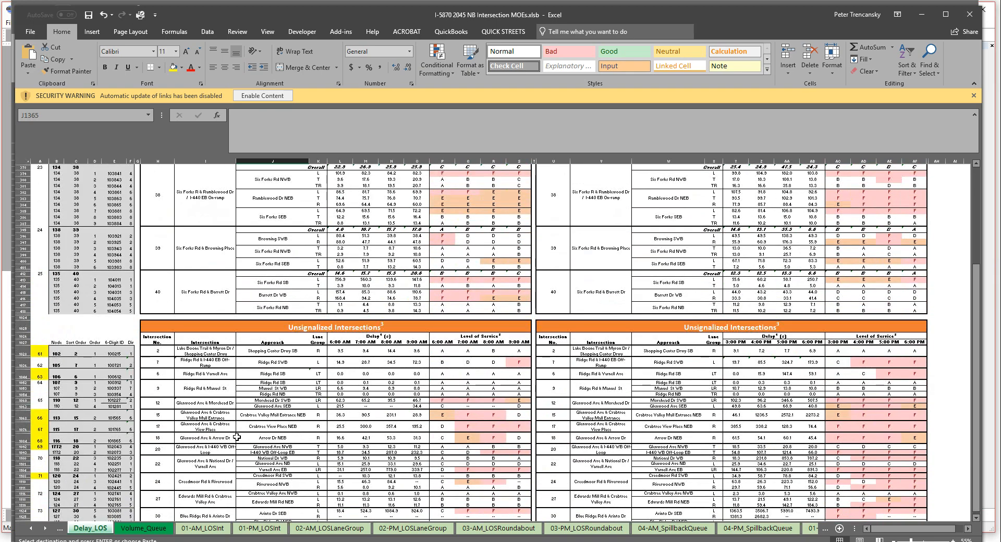
scroll(237, 437, "up", 18)
scroll(236, 437, "up", 13)
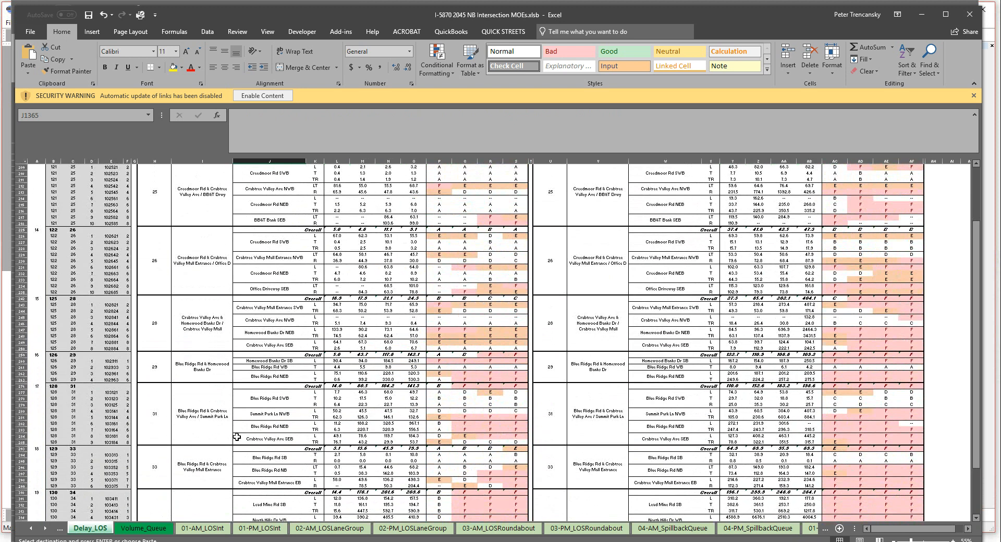
scroll(237, 436, "up", 20)
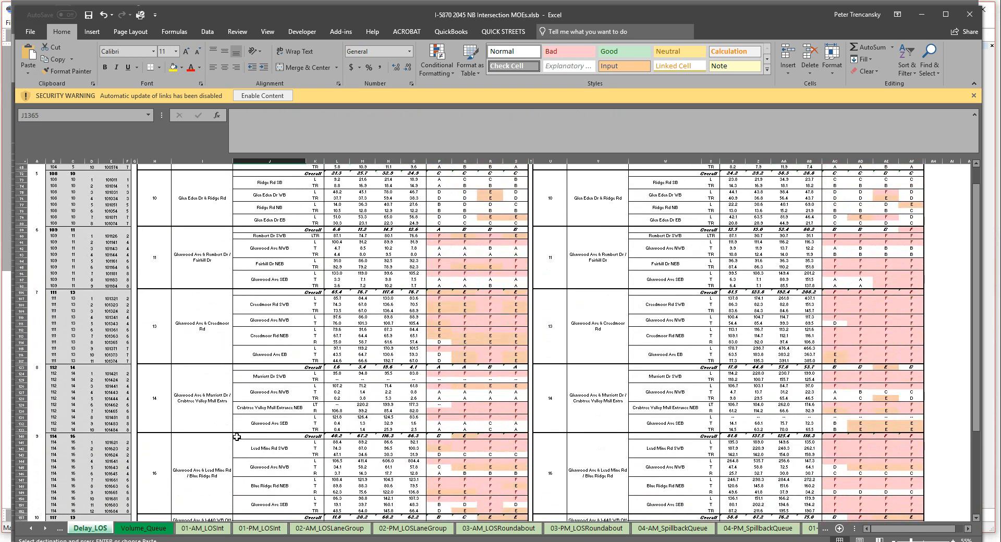
scroll(237, 437, "up", 12)
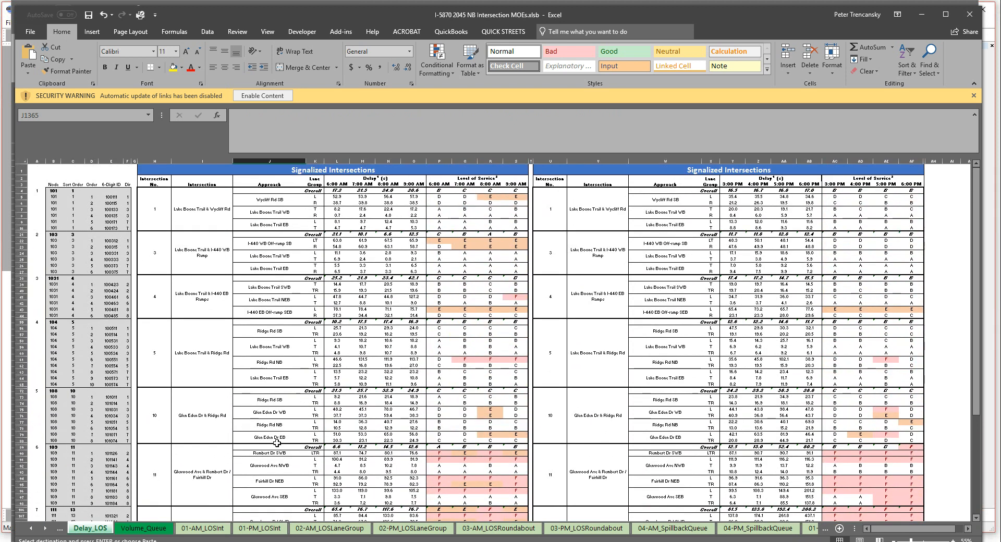
Close the I-5870 2045 NB Intersection MOEs workbook, and save and close "Intersection MOE 4-Hour - Large.xlsb"
left_click(964, 21)
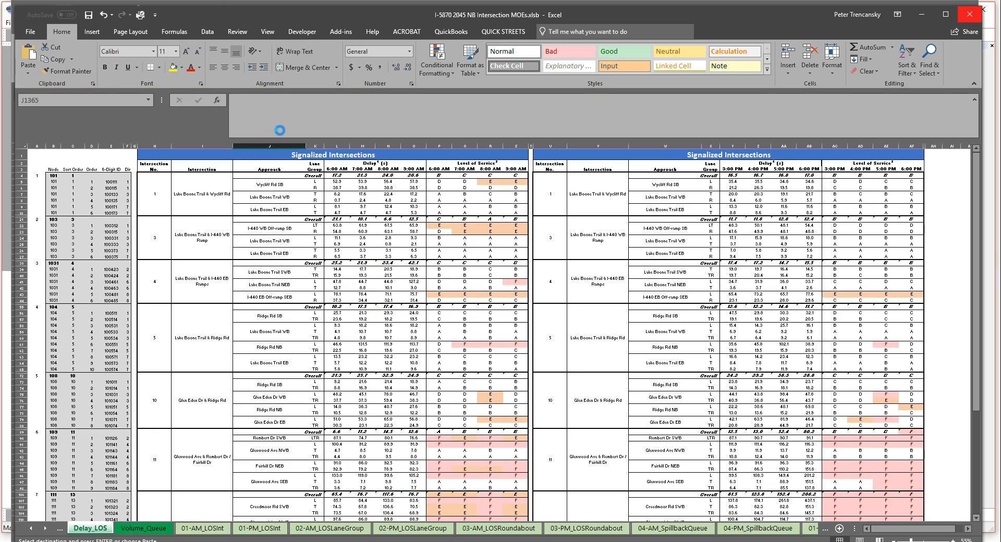
mouse_move(230, 538)
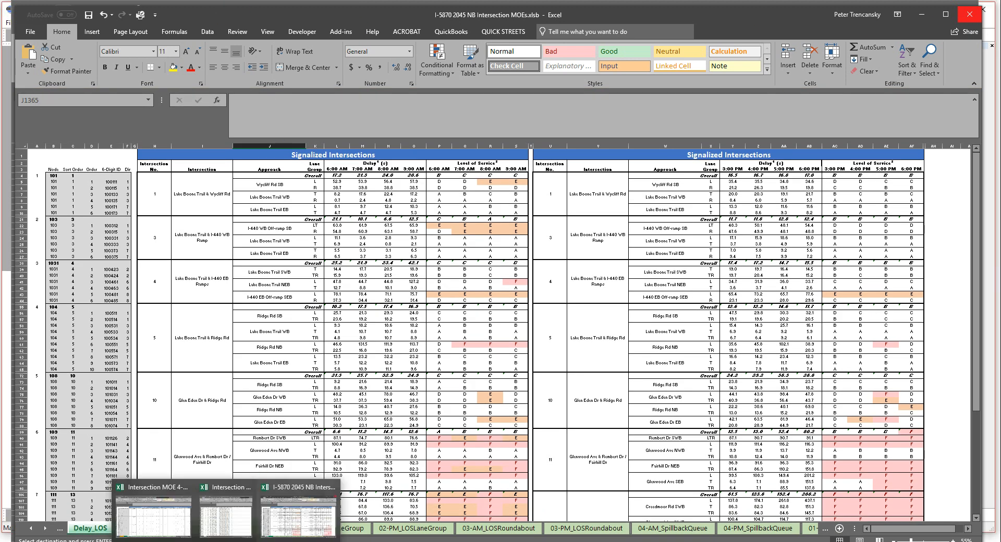
mouse_move(224, 516)
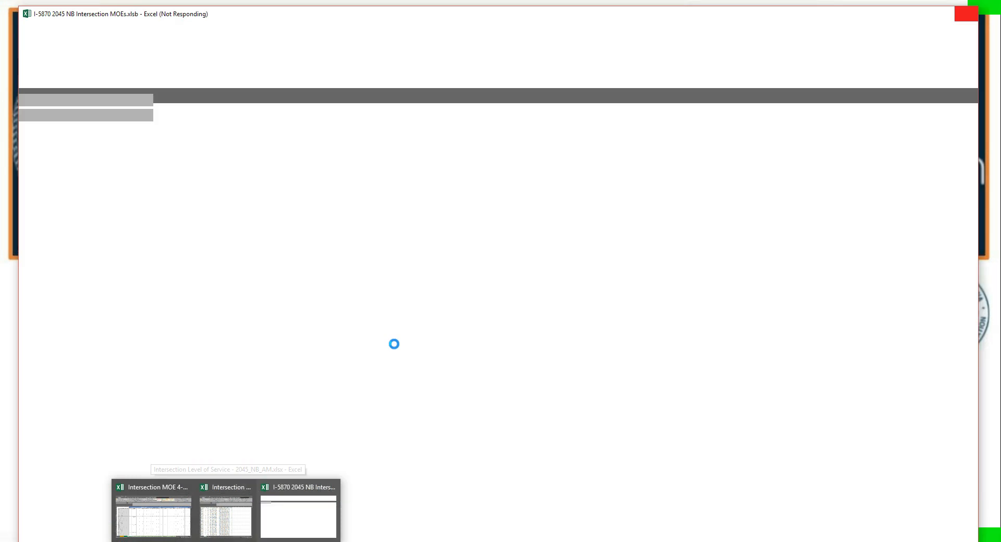
left_click(299, 516)
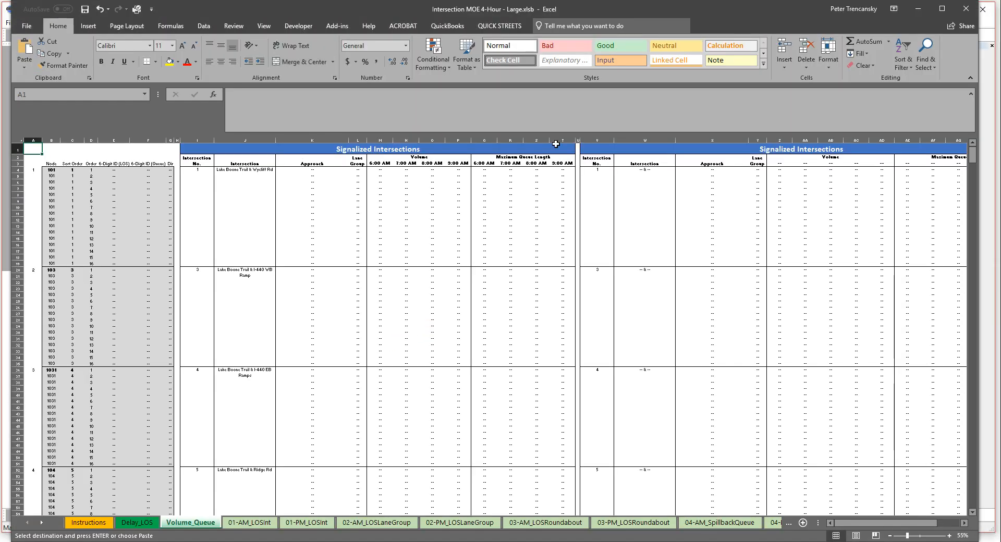
left_click(966, 8)
left_click(574, 308)
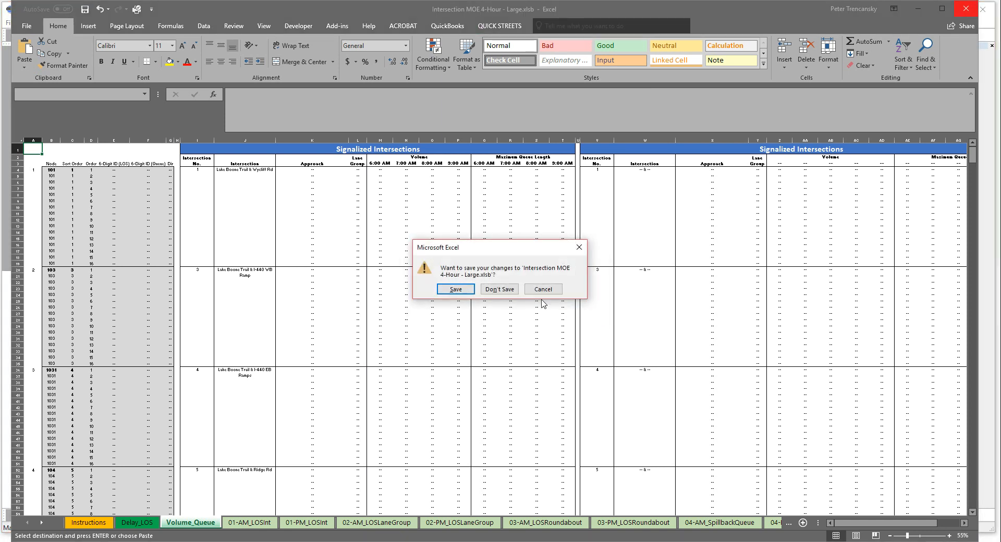
left_click(455, 291)
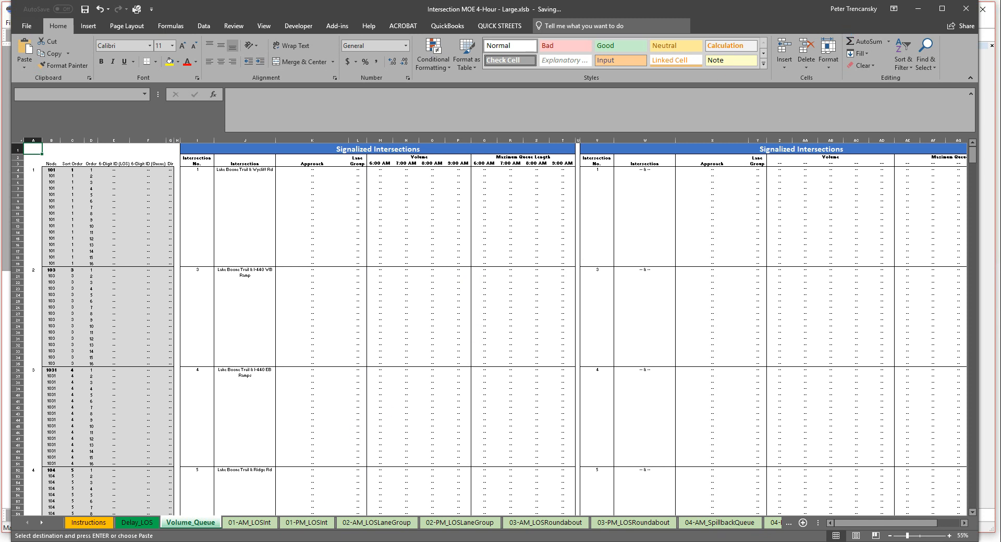
Close the "Intersection Level of Service - 2045_NB_AM.xlsx" workbook
mouse_move(227, 541)
mouse_move(268, 490)
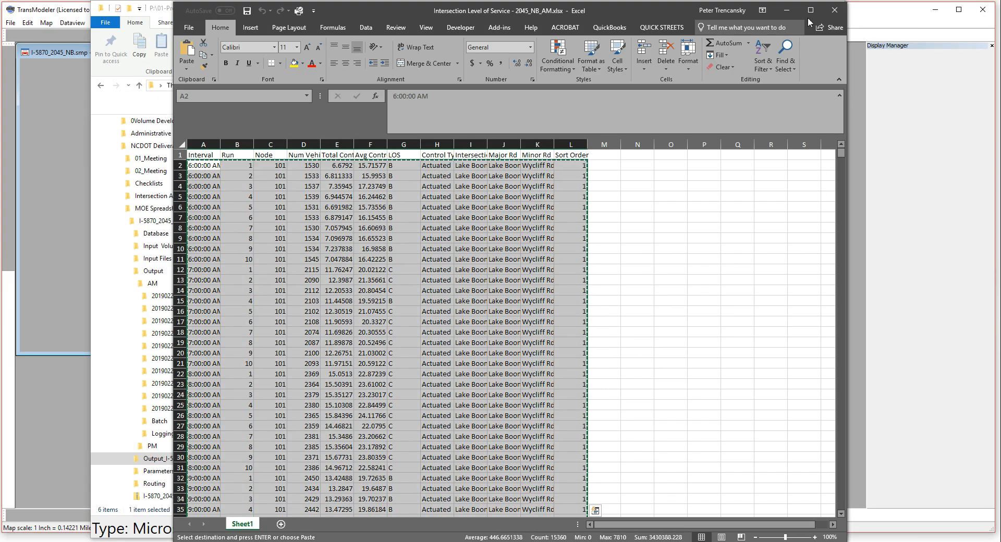
left_click(834, 10)
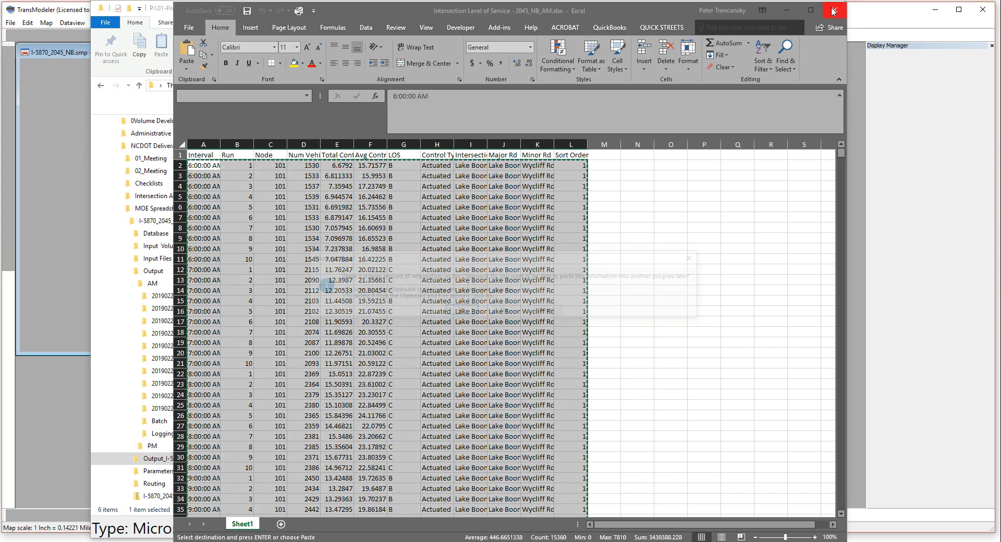
left_click(504, 312)
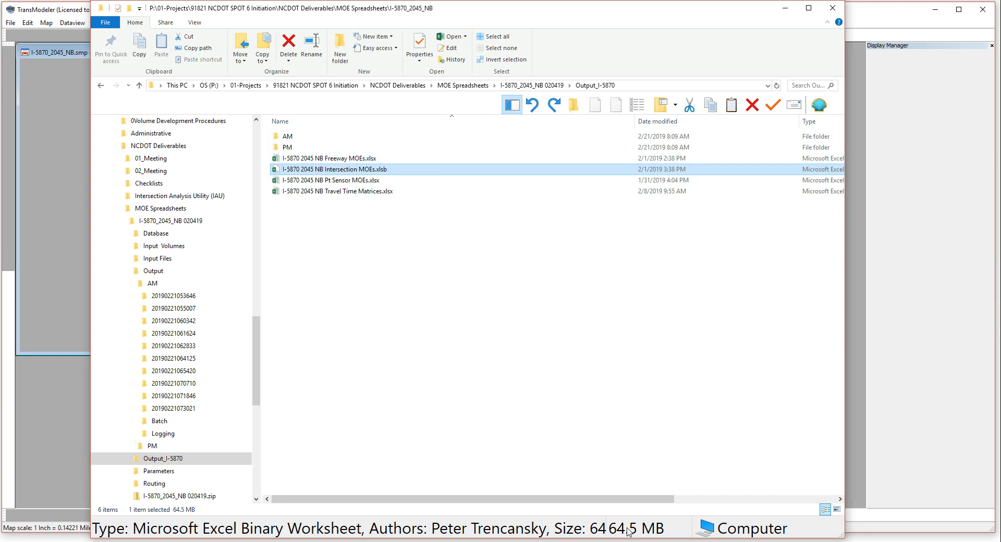
Open "I-5870 2045 NB Freeway MOEs.xlsx" from Output_I-5870 and examine its Network MOEs, Travel Times and Freeway LOS sheets
double_click(327, 161)
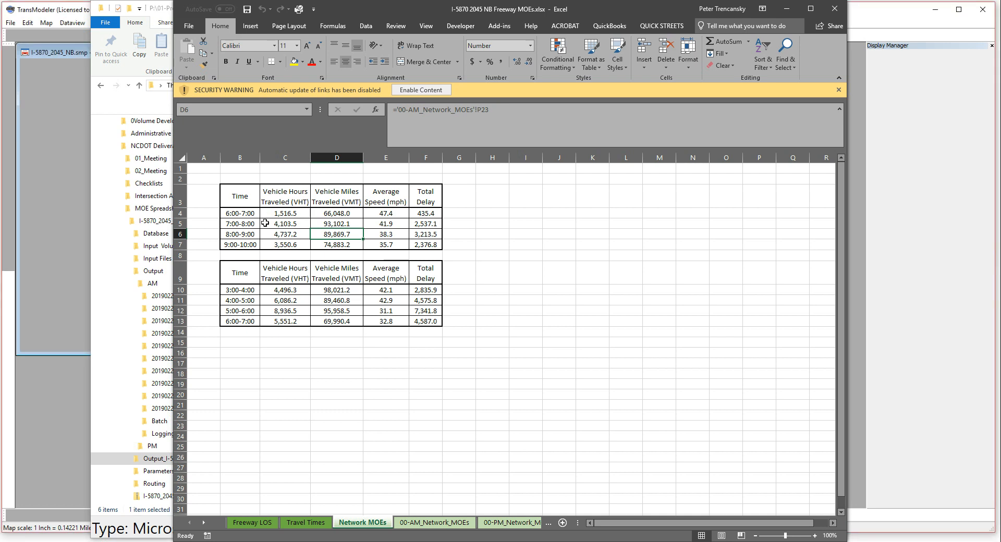
left_click(311, 524)
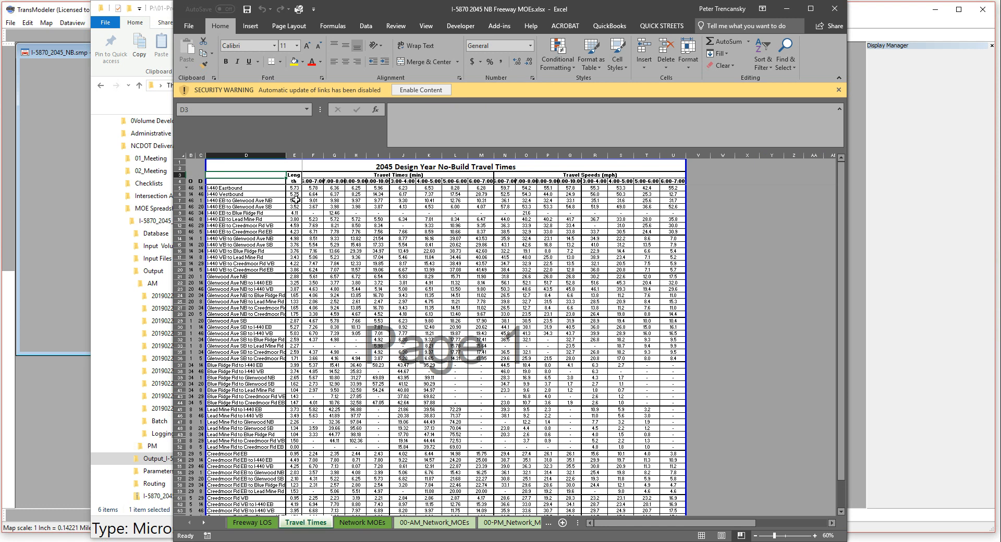
left_click(263, 523)
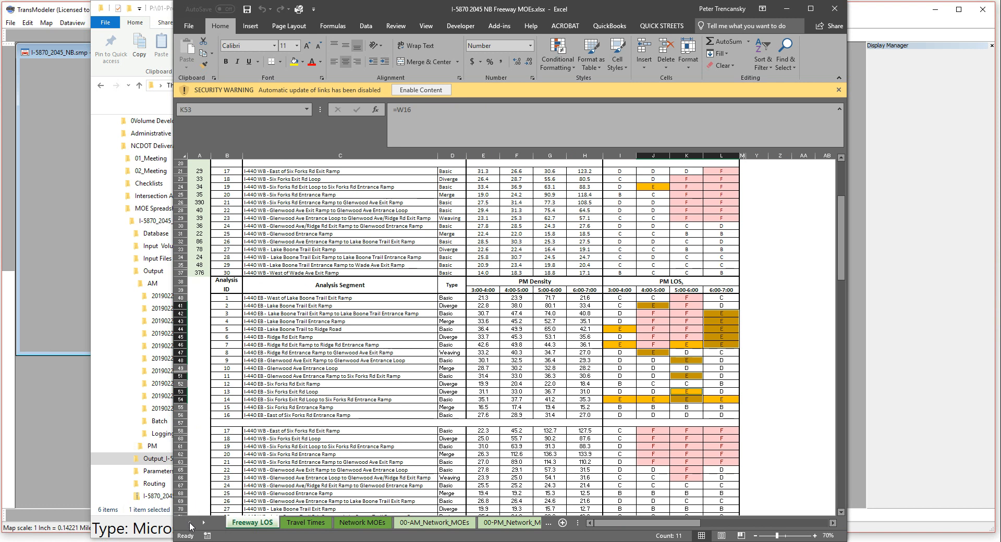
scroll(313, 453, "up", 6)
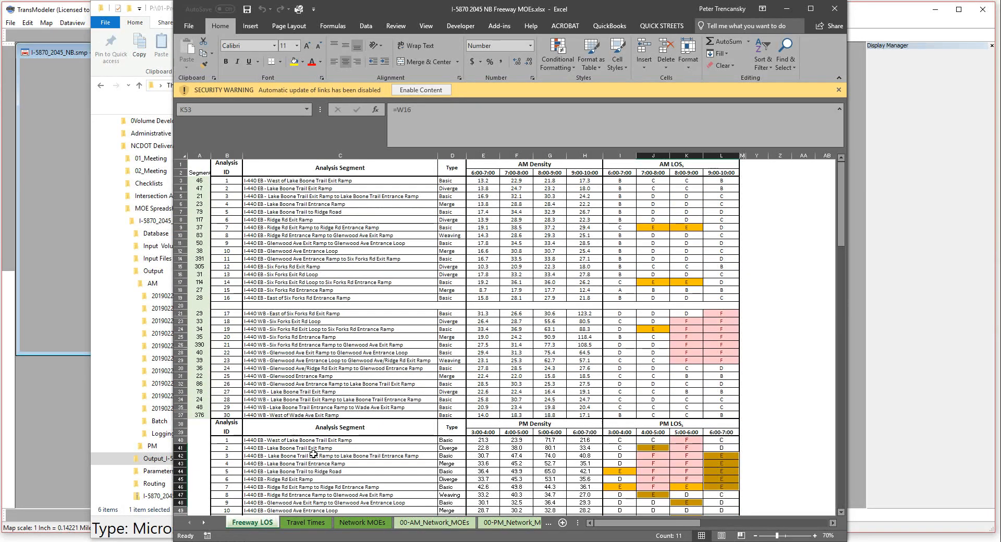
scroll(313, 454, "down", 3)
scroll(313, 454, "down", 1)
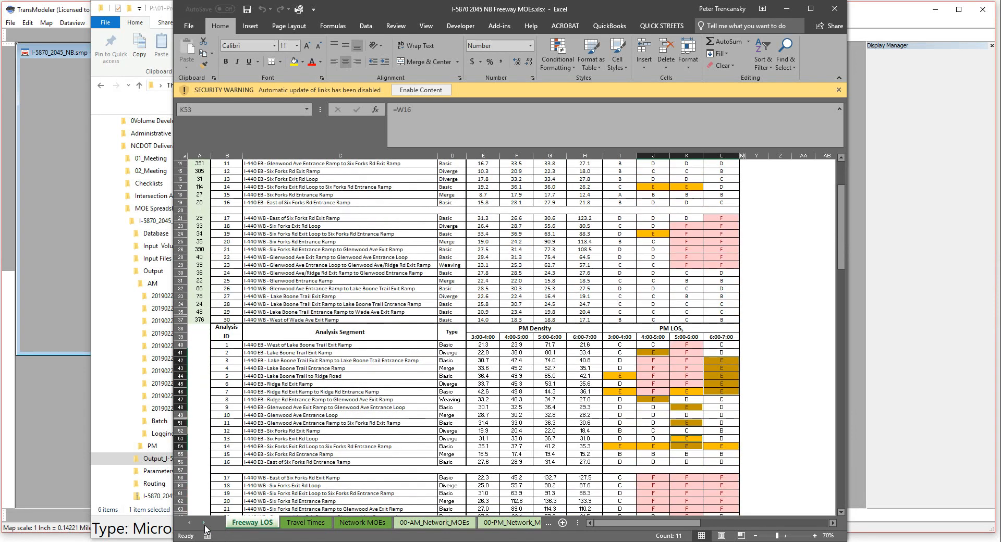
Examine the linked trip statistics on the 00-AM_Network_MOEs and 00-PM_Network_MOEs sheets, including the PM sheet's C3 formula, and close the workbook
left_click(432, 523)
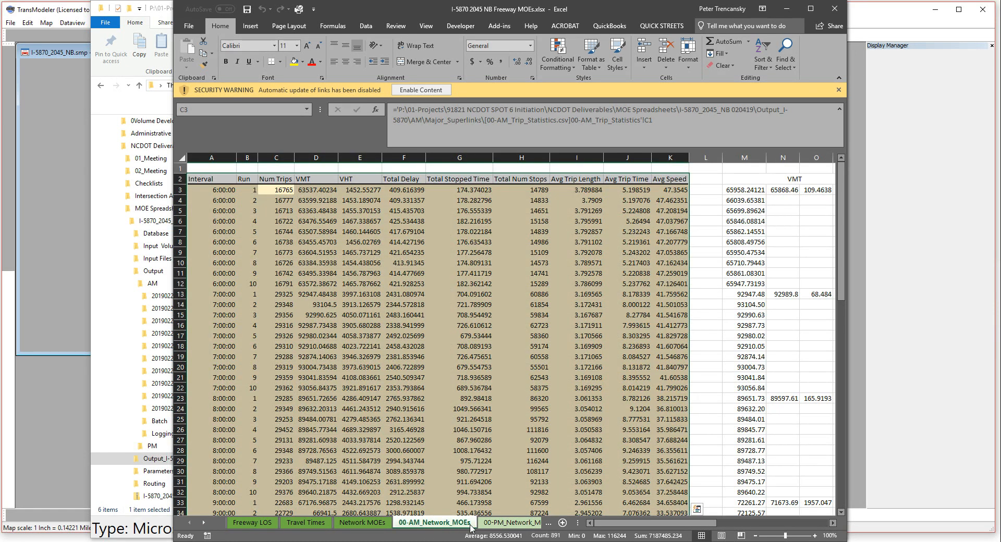
left_click(508, 525)
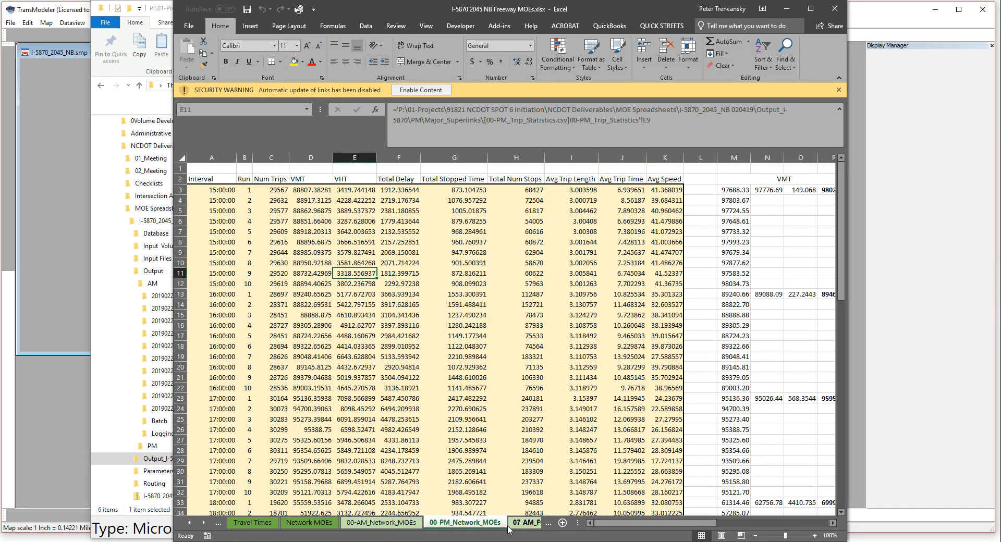
left_click(280, 192)
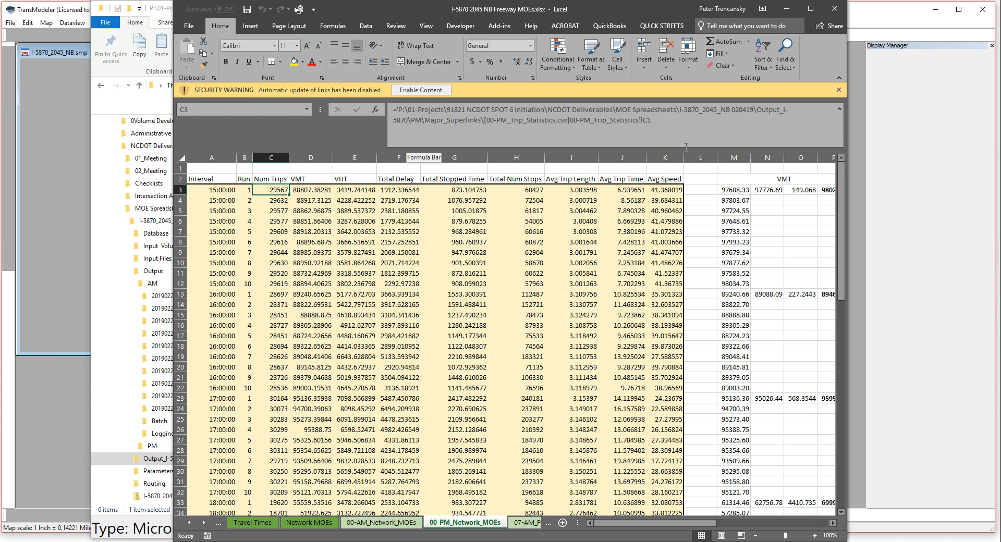
left_click(839, 13)
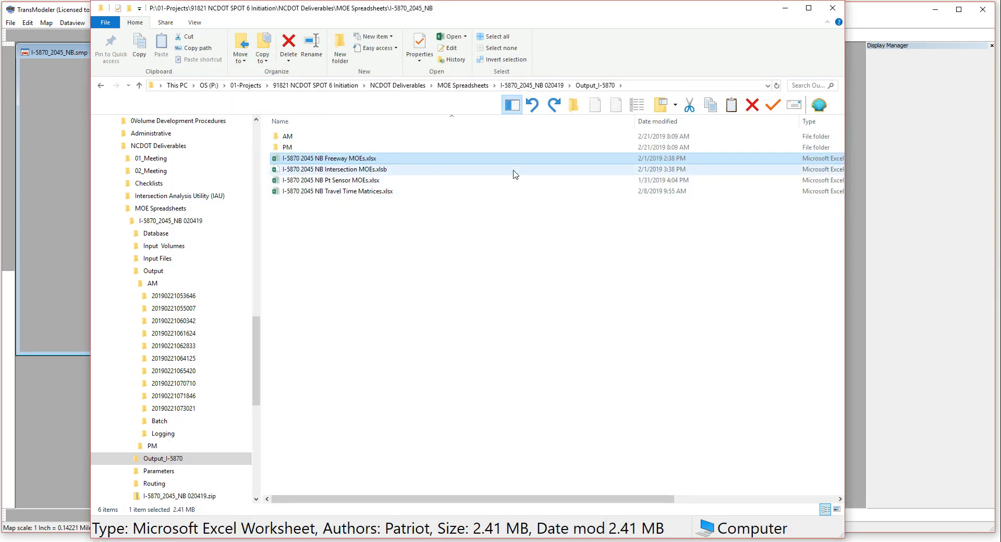